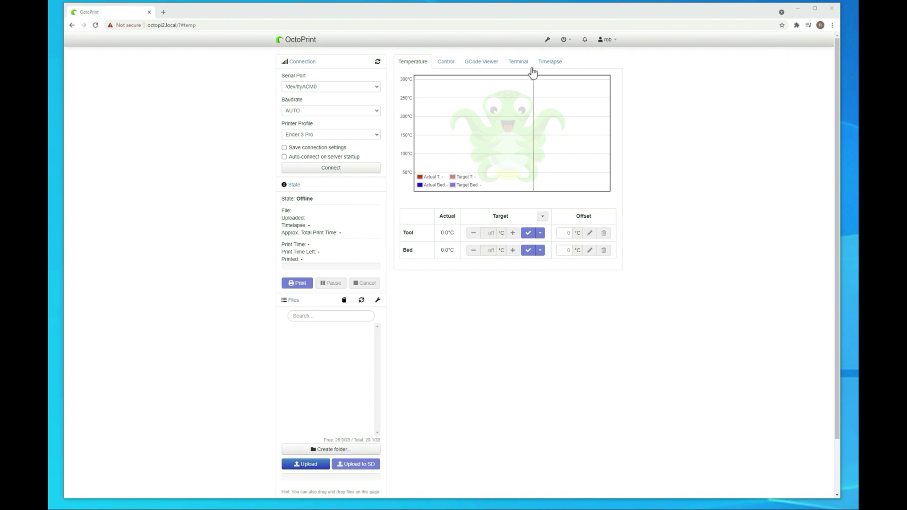
- Check OctoPrint's software versions for available updates, then close Settings
left_click(547, 40)
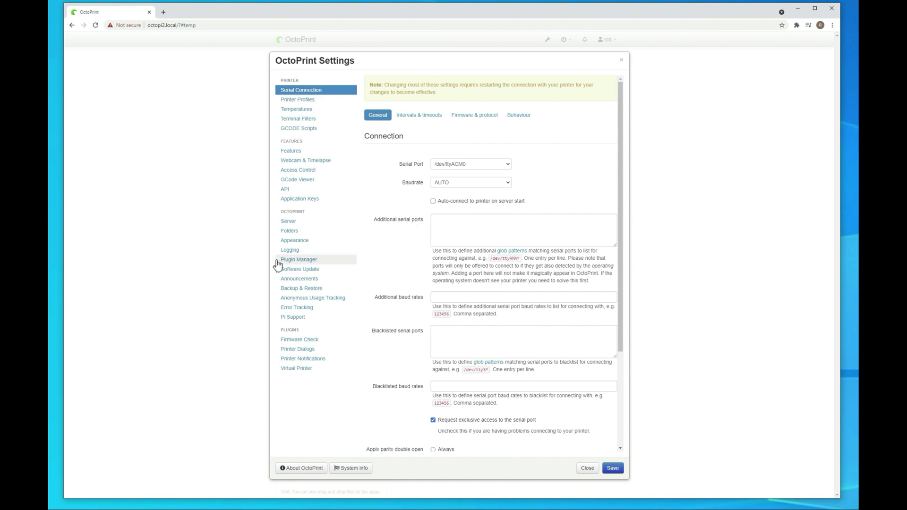
left_click(296, 271)
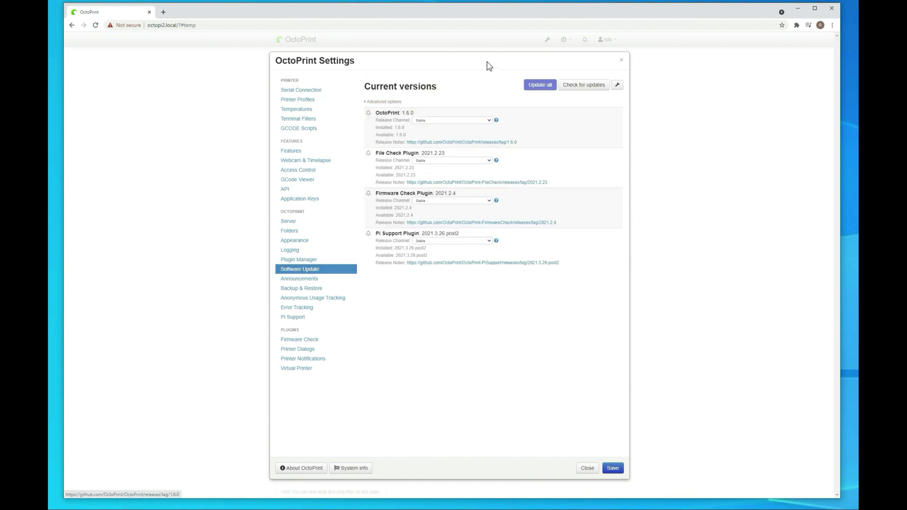
left_click(573, 88)
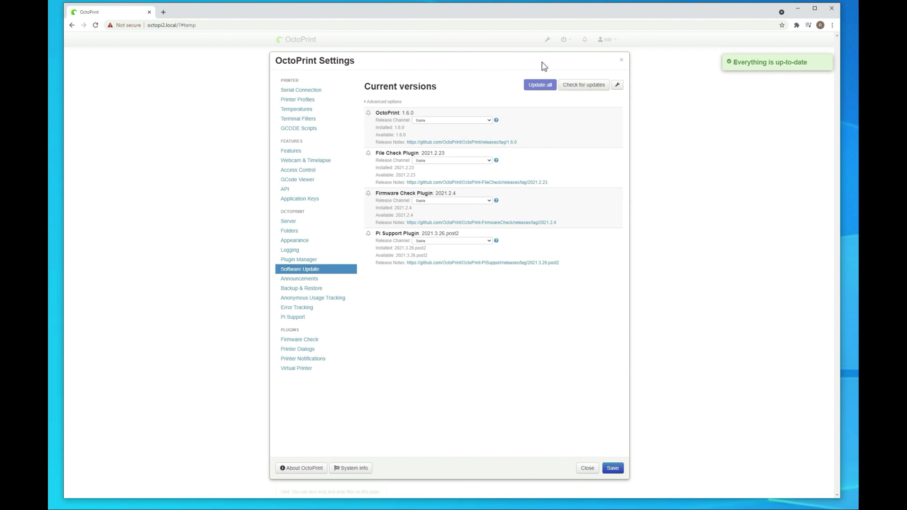
left_click(621, 60)
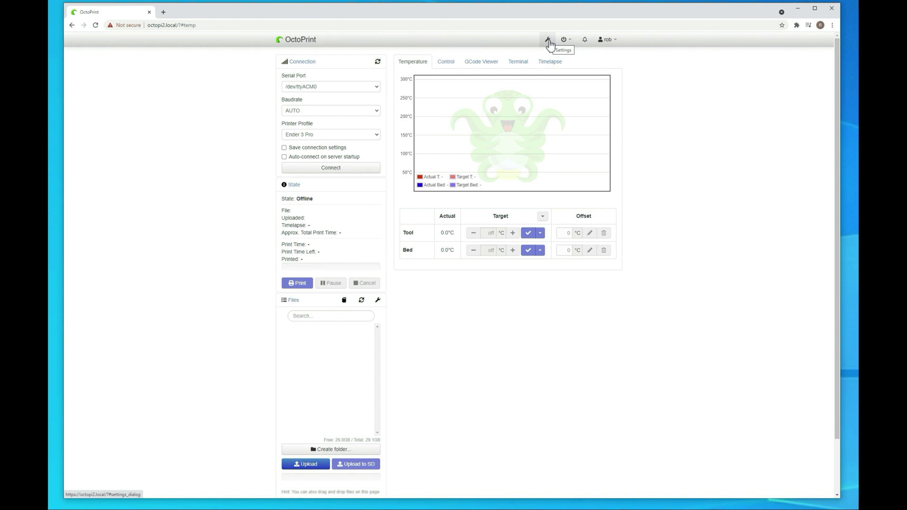
- Search installable plugins for 'bed' and open Bed Level Visualizer's homepage in a new tab
left_click(549, 41)
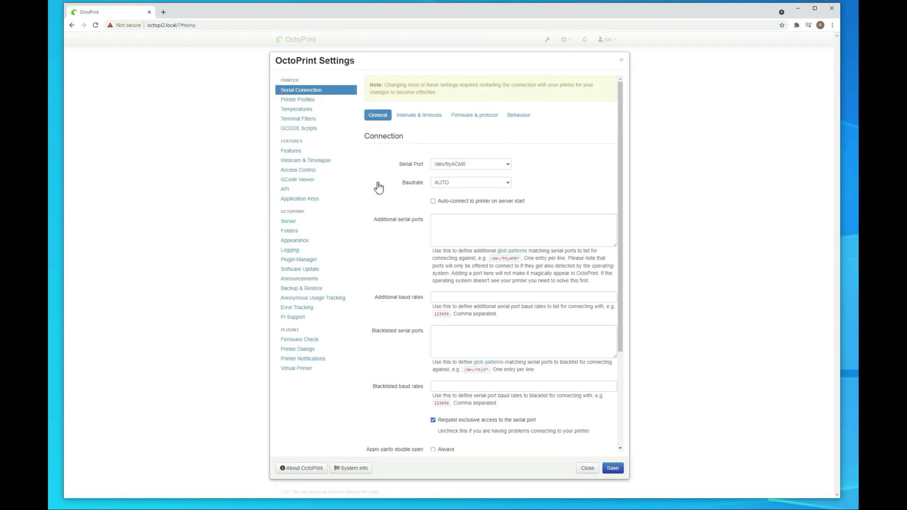
left_click(303, 261)
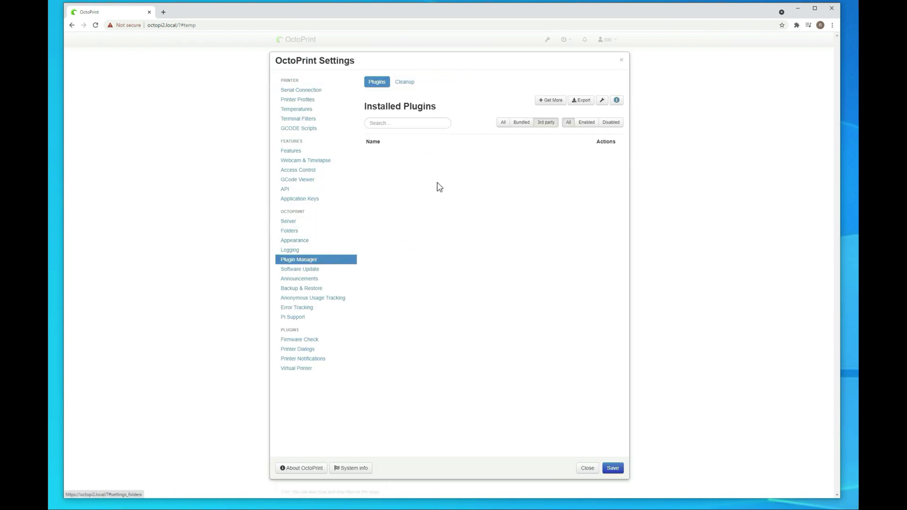
left_click(544, 101)
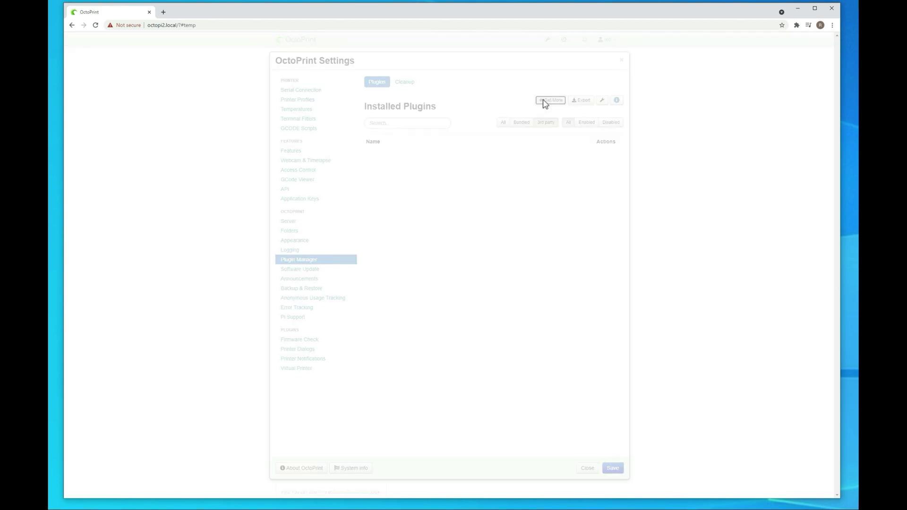
left_click(403, 94)
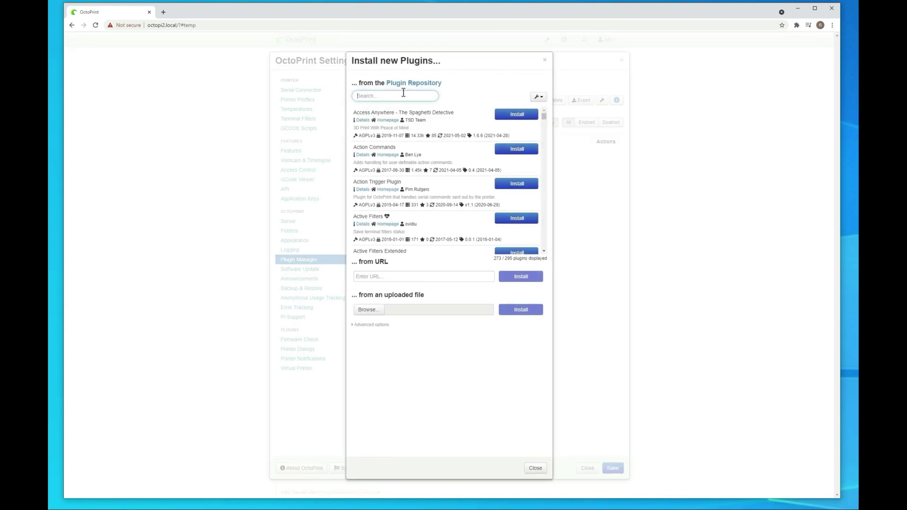
type("bed")
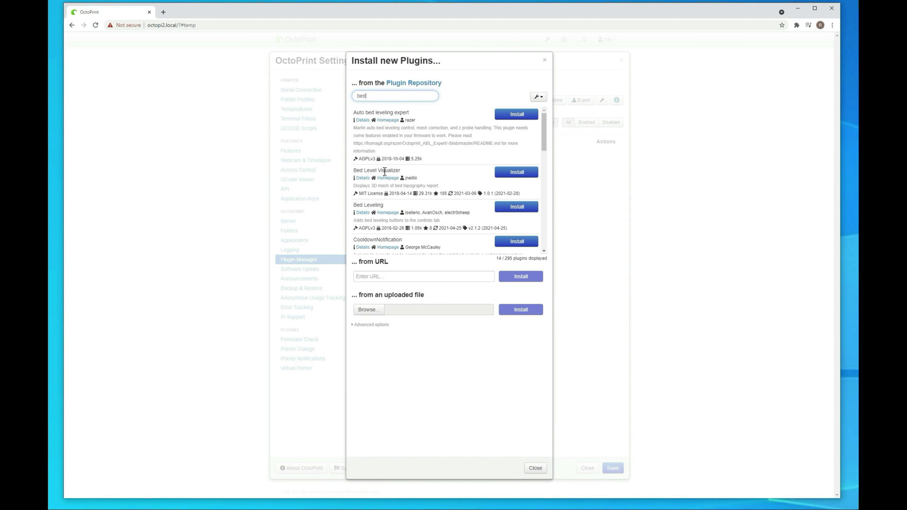
right_click(382, 182)
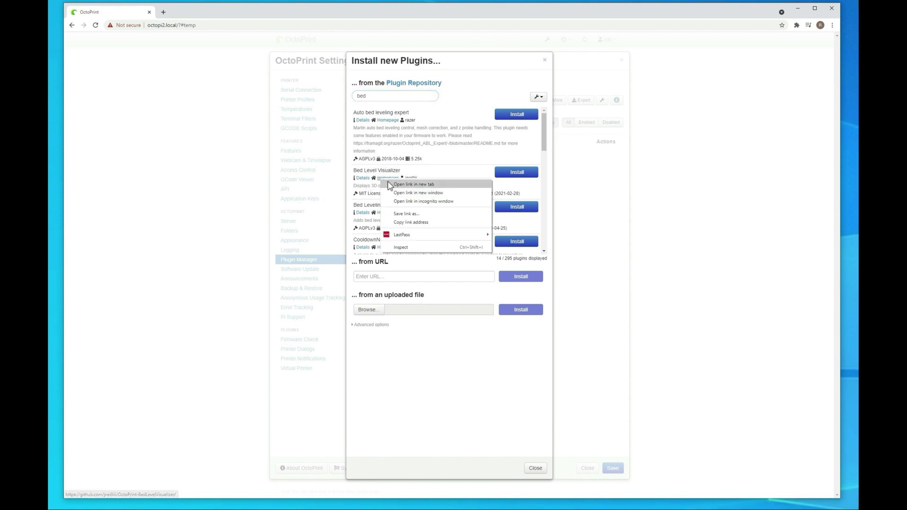
left_click(397, 187)
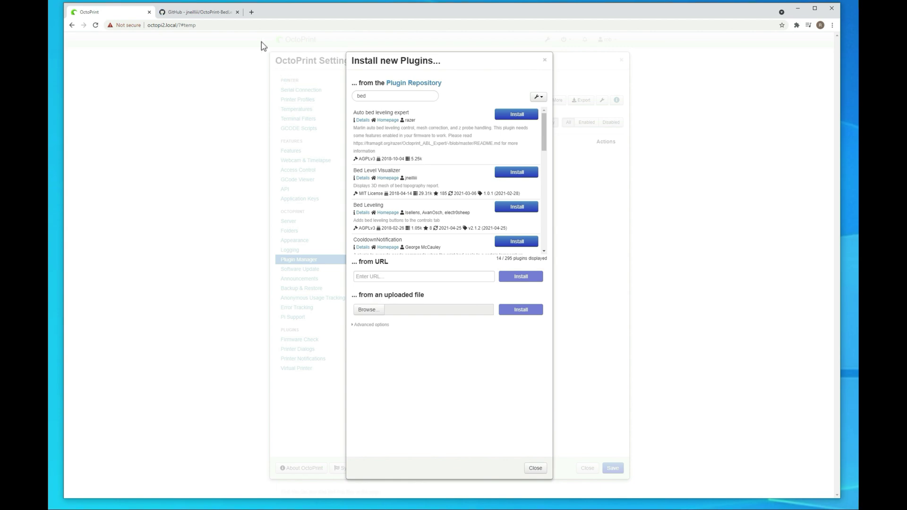
- Switch to the Bed Level Visualizer GitHub page and scroll down to the README's Known Issues
left_click(199, 12)
scroll(180, 205, "down", 5)
scroll(180, 205, "down", 7)
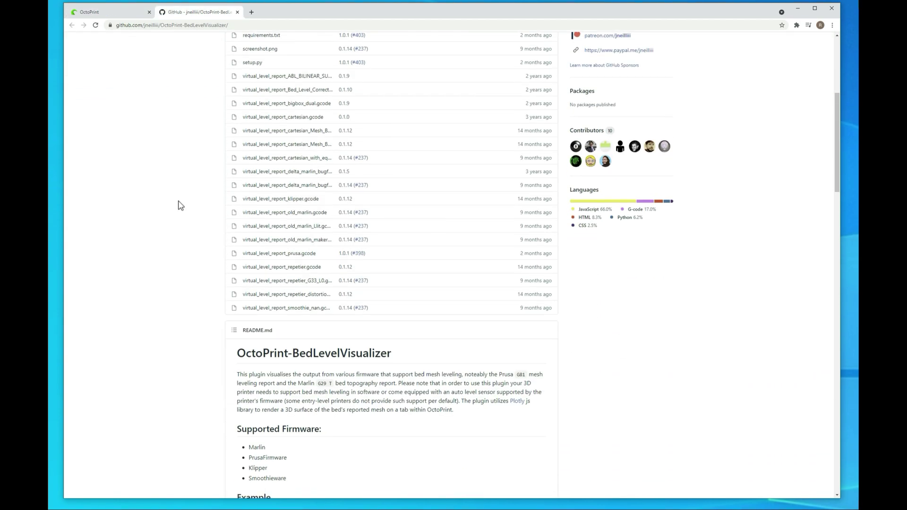
scroll(180, 205, "down", 10)
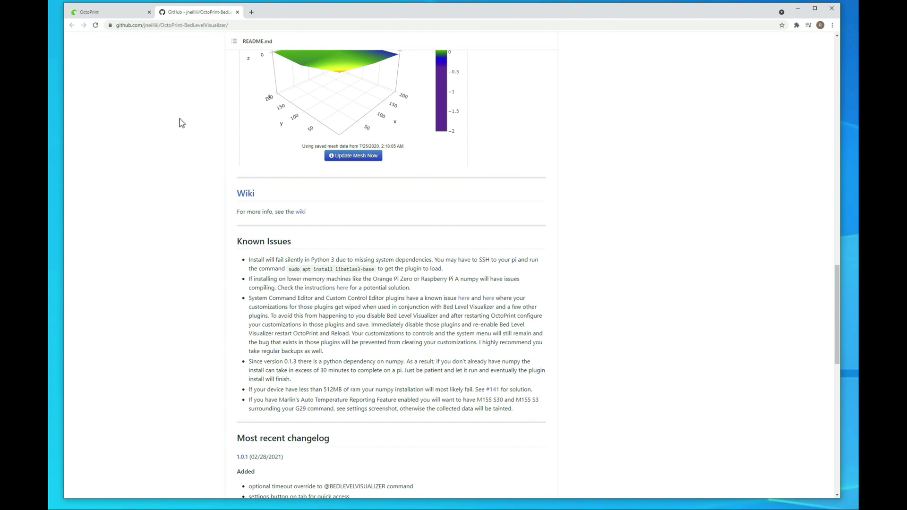
- Load the pasted PuTTY latest.html download page in a new browser tab
left_click(251, 12)
type("https://www.chiark.greenend.org.uk/~sgtatham/putty/latest.html")
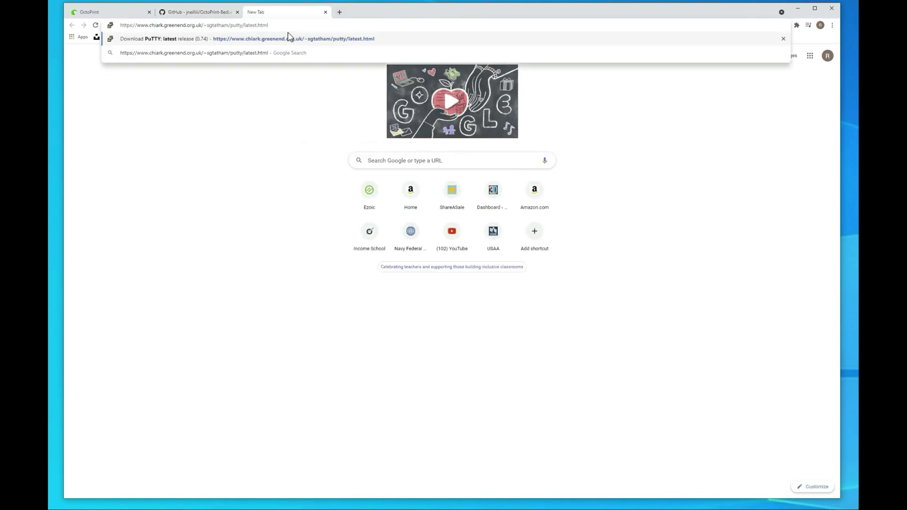
key("Return")
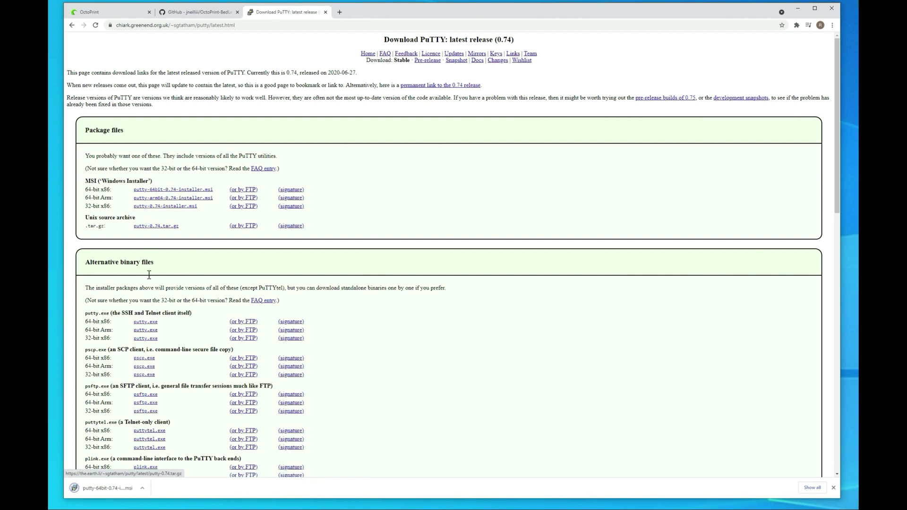
- Install the 64-bit PuTTY 0.74 MSI with default folder and features, skipping the README
left_click(111, 492)
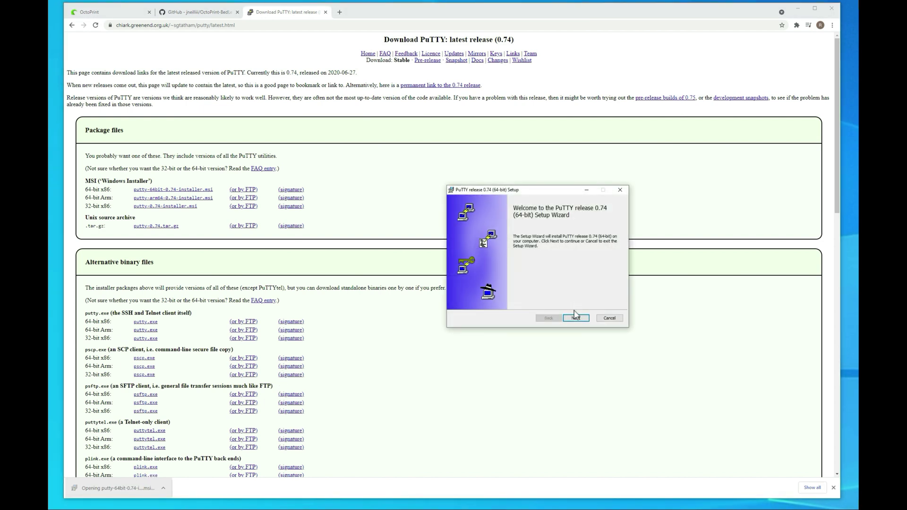
left_click(576, 316)
left_click(576, 319)
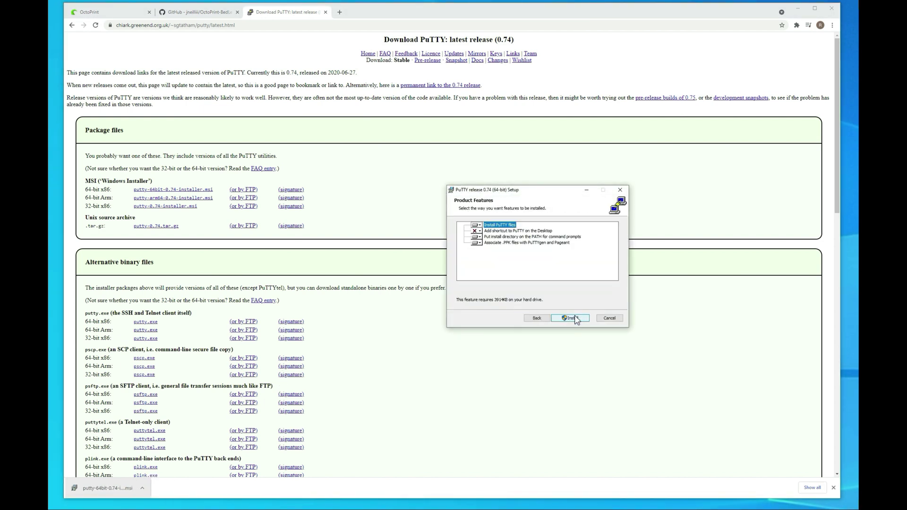
left_click(575, 319)
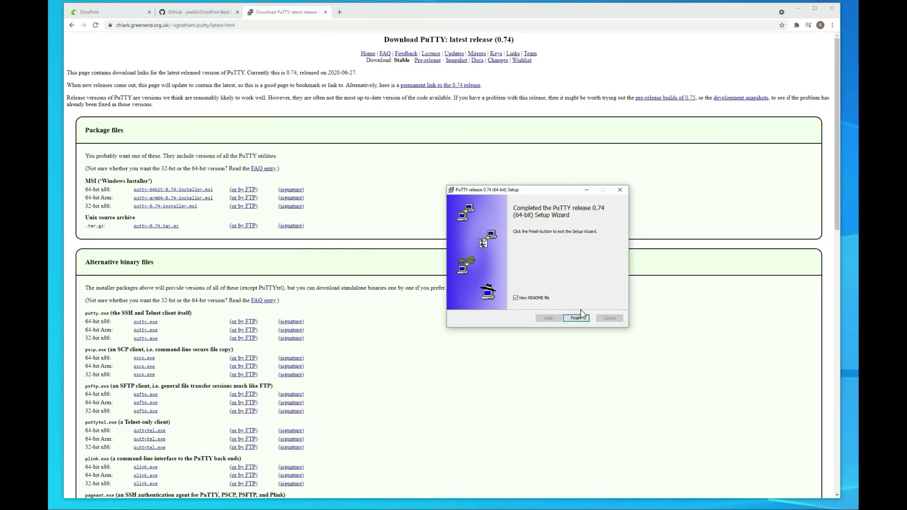
left_click(515, 298)
left_click(576, 318)
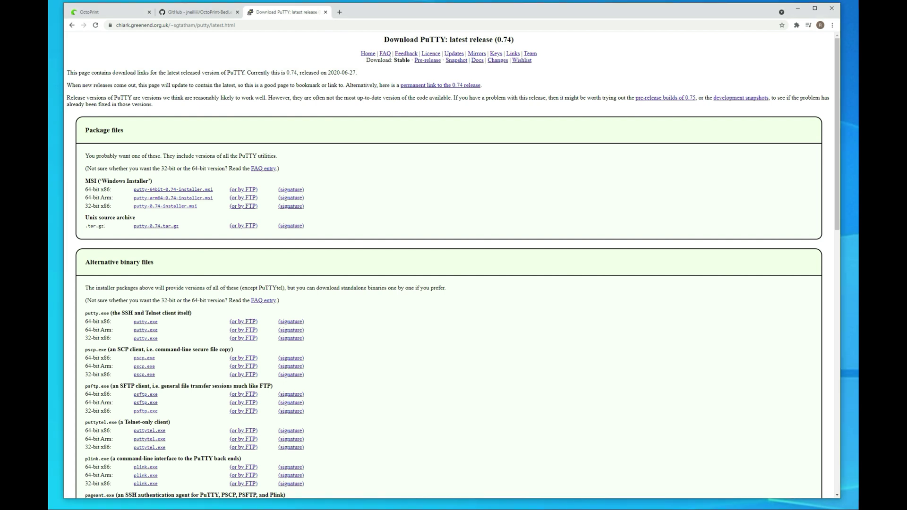
- Close the PuTTY download page and place the PuTTY configuration window beside OctoPrint
left_click_drag(546, 186, 93, 152)
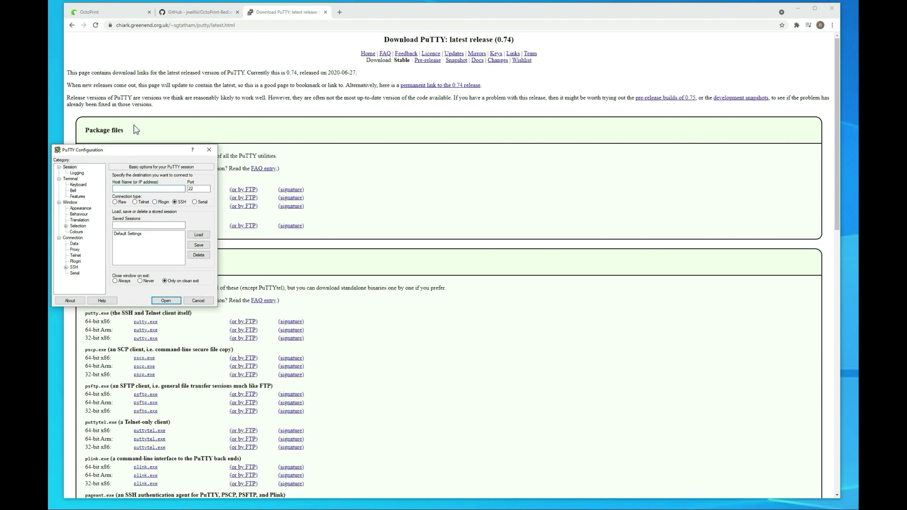
left_click(325, 12)
key("alt+Tab")
left_click_drag(111, 150, 88, 143)
left_click(109, 16)
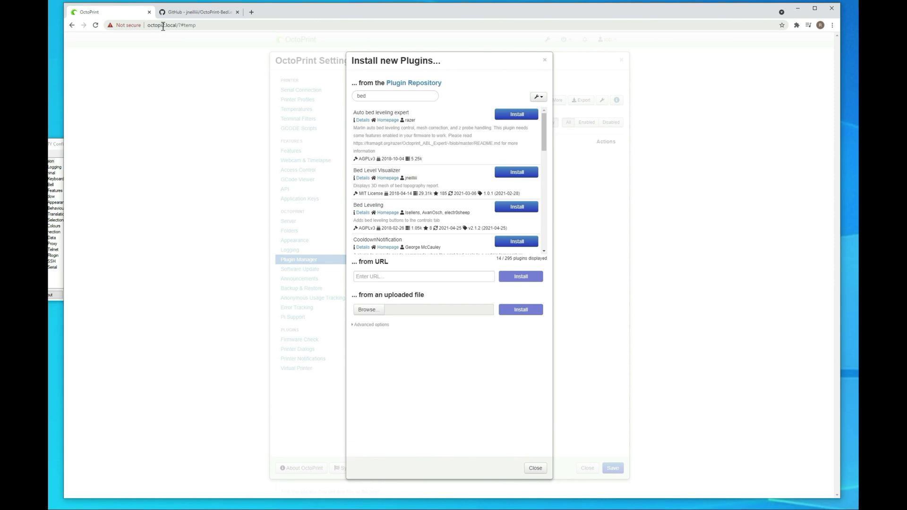
left_click_drag(177, 25, 147, 25)
key("ctrl+c")
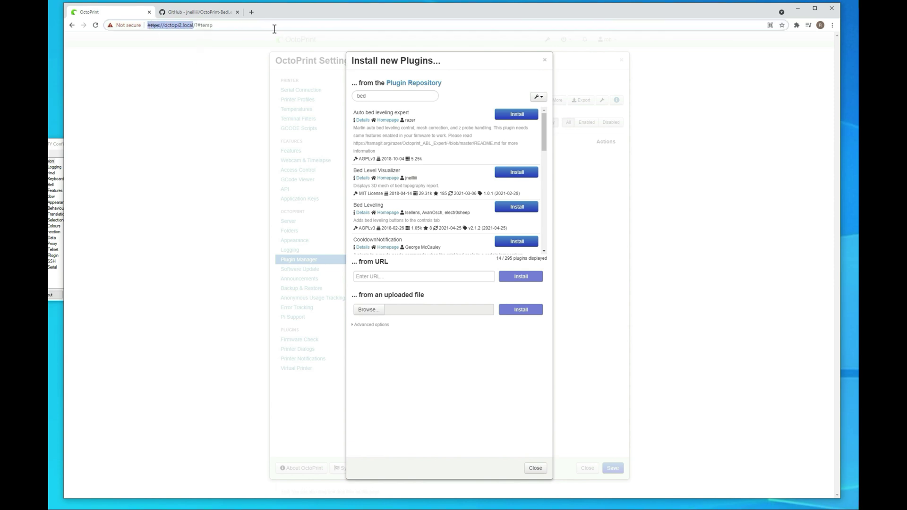
left_click_drag(55, 144, 168, 124)
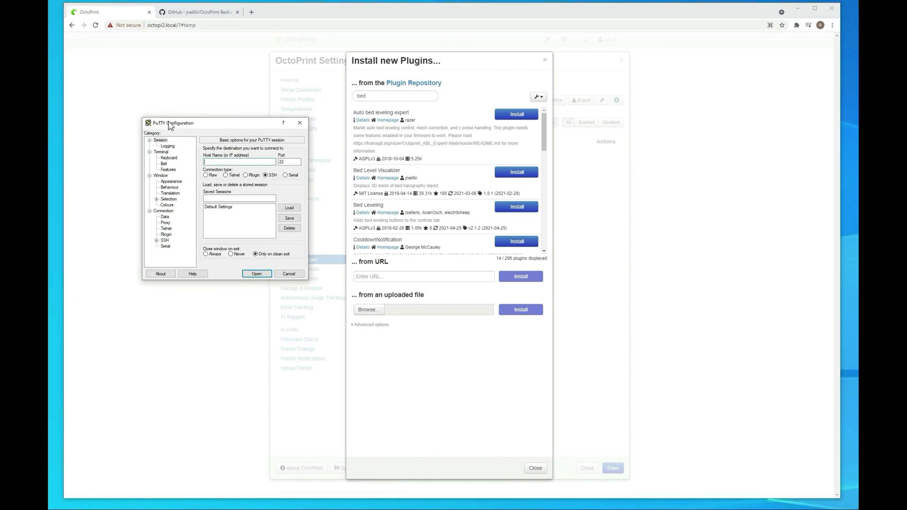
left_click(216, 162)
key("ctrl+v")
left_click_drag(218, 161, 205, 161)
key("Delete")
- Open the SSH session to octopi2.local, log in to the Pi, and return to Known Issues
left_click(257, 274)
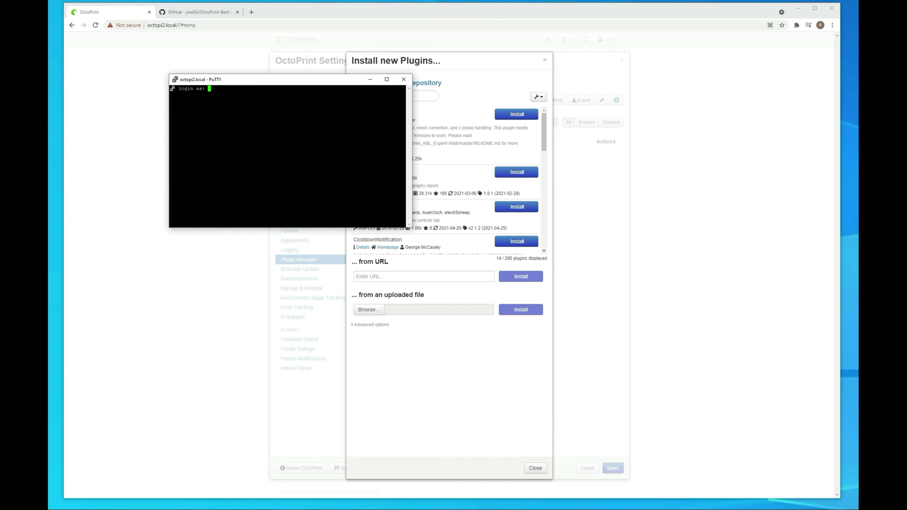
type("pi")
key("Return")
key("Return")
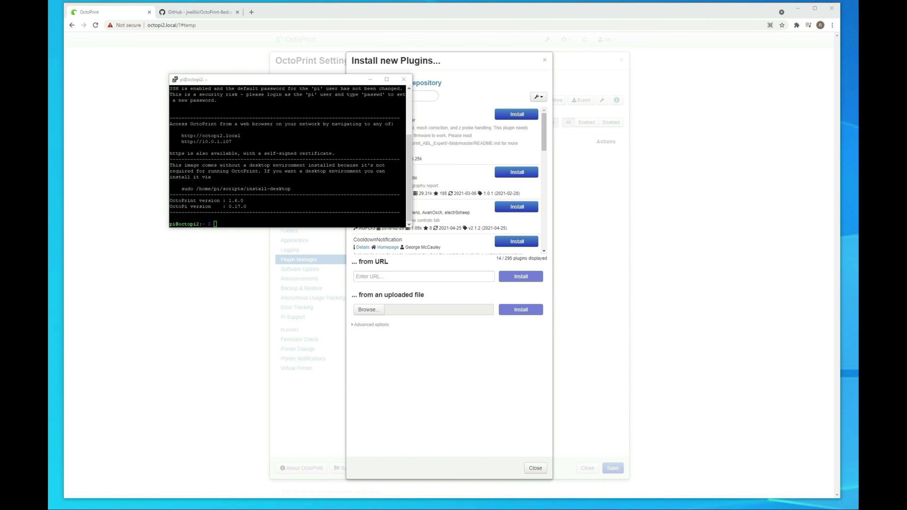
left_click_drag(282, 80, 122, 83)
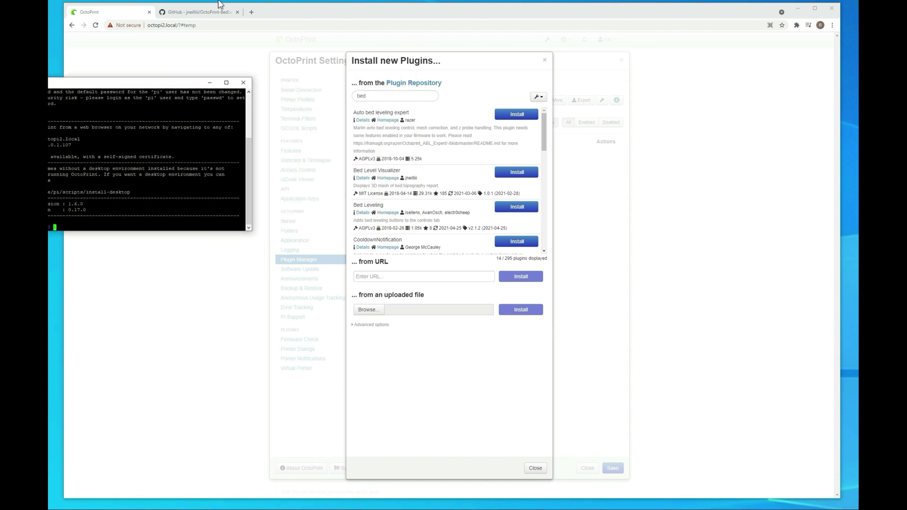
left_click(219, 12)
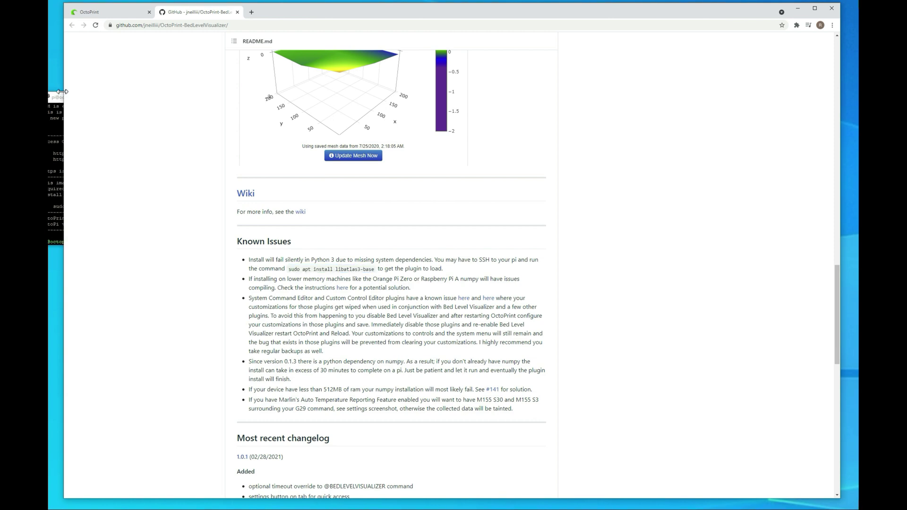
- Paste and run 'sudo apt install libatlas3-base' in the terminal, entering the sudo password
left_click(53, 97)
left_click_drag(114, 100, 158, 108)
right_click(158, 108)
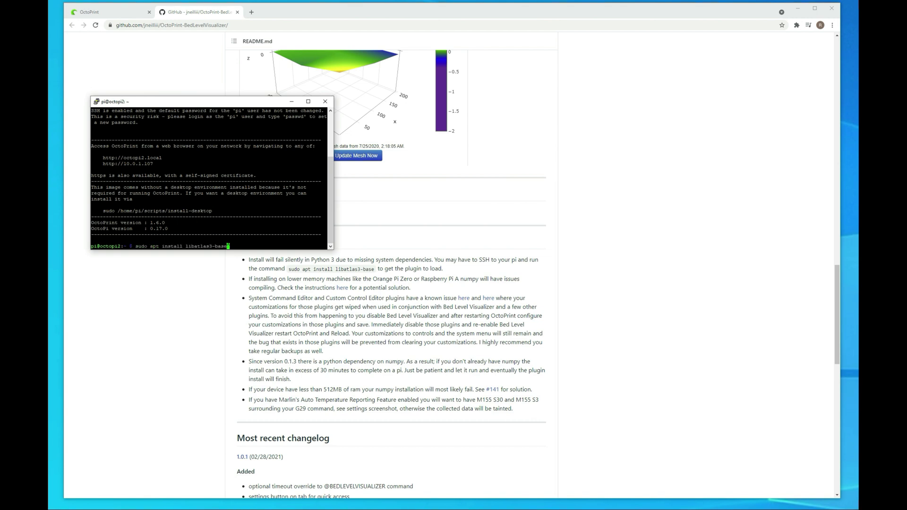
key("Return")
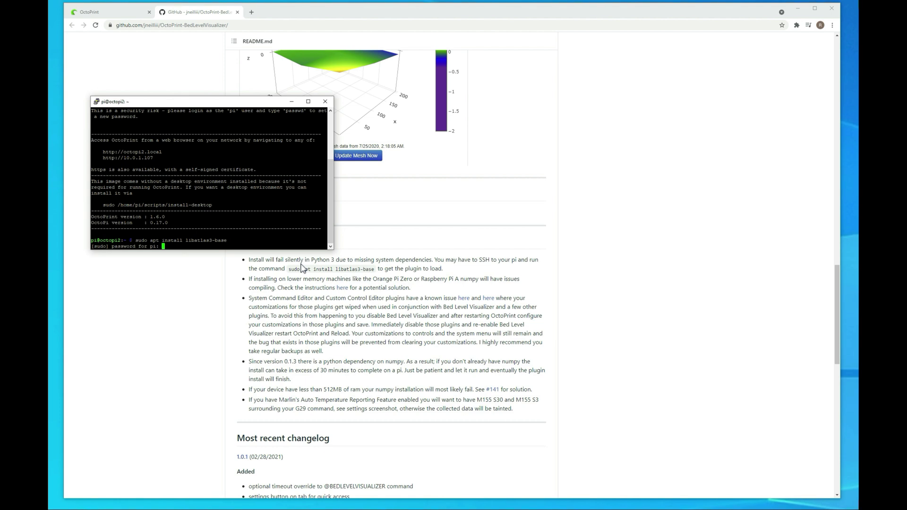
key("Return")
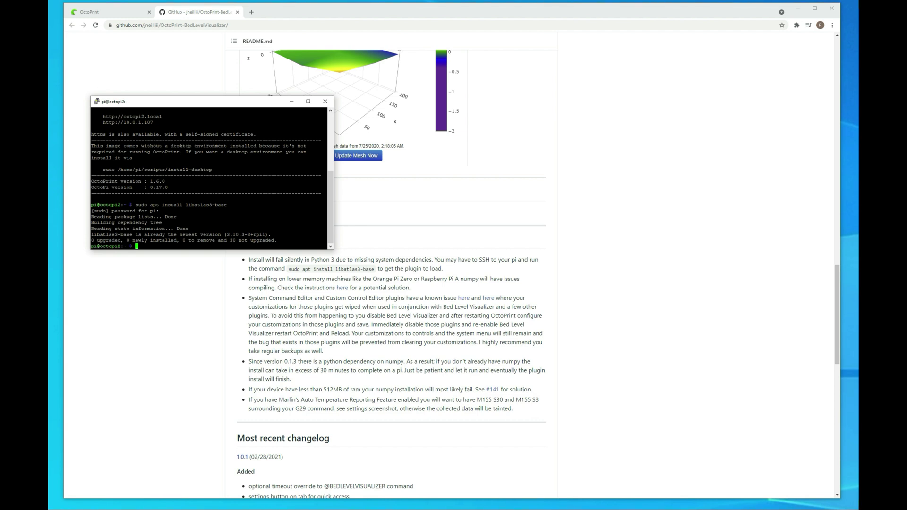
- Rerun the install, which reports libatlas3-base already newest, then exit the terminal session
key("Up")
key("Return")
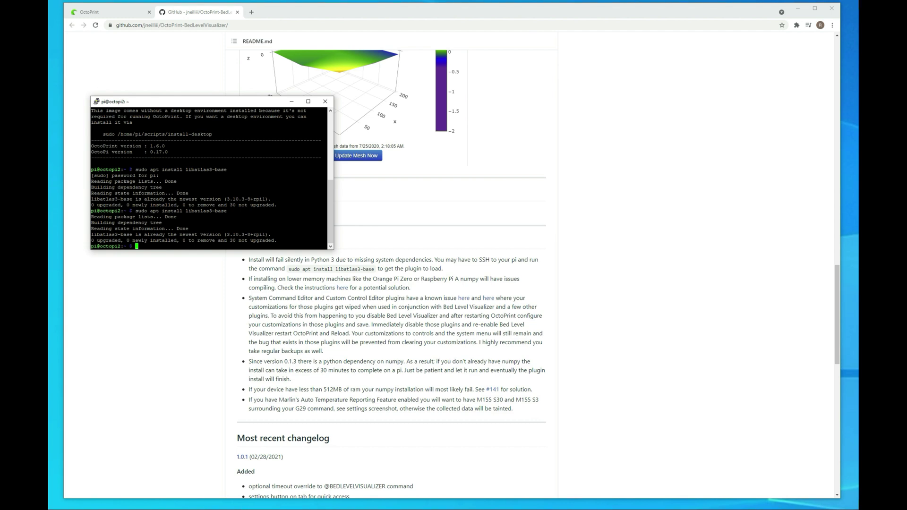
type("xit")
key("Return")
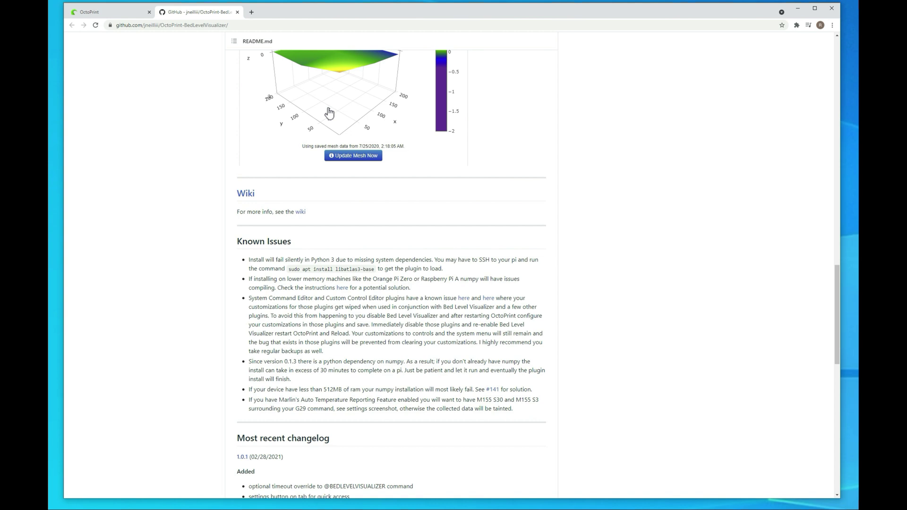
- Install Bed Level Visualizer from Plugin Manager and confirm Bed-Visualizer 1.0.1 installed successfully
left_click(113, 17)
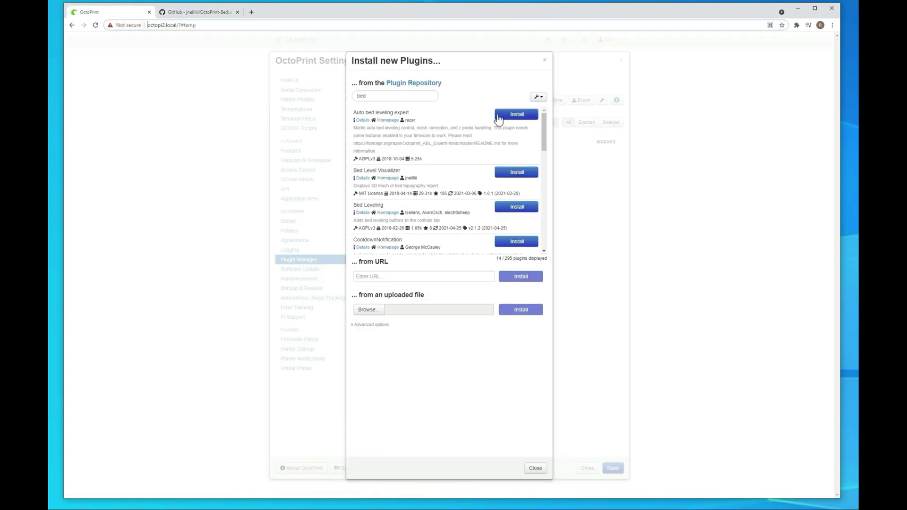
left_click(517, 176)
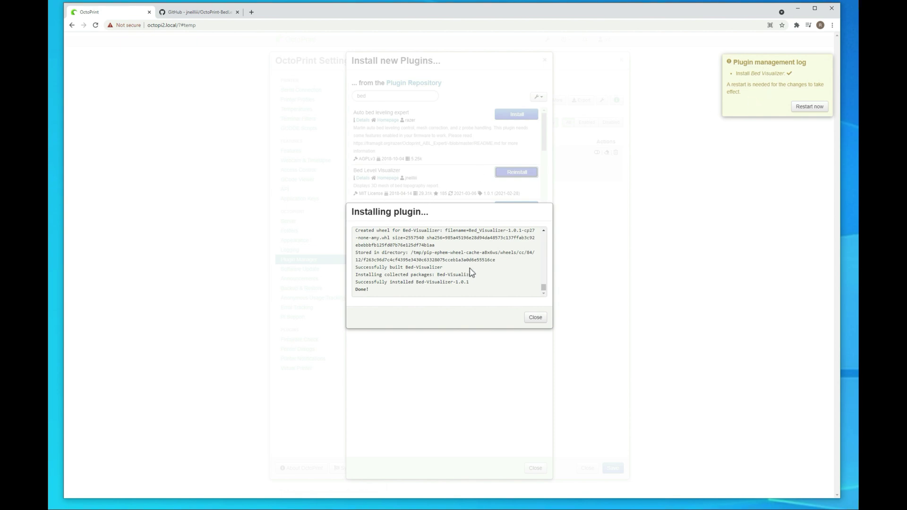
left_click(210, 13)
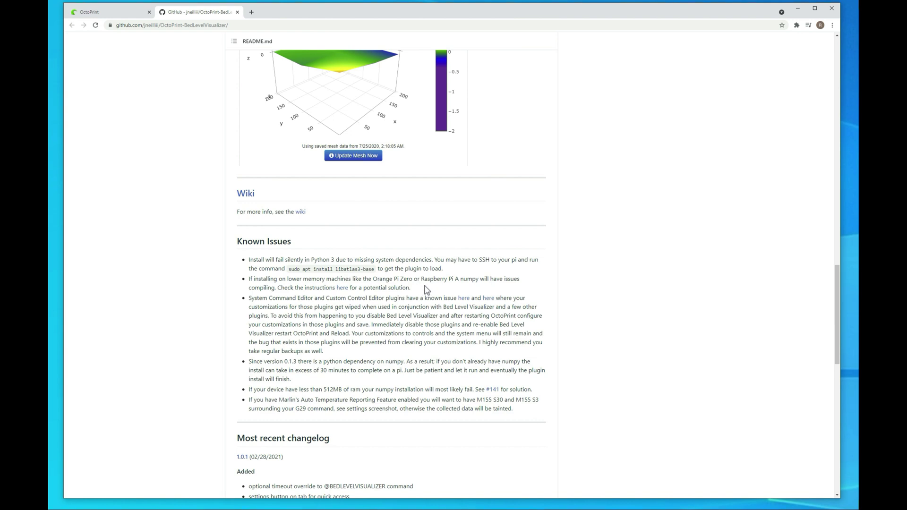
left_click(135, 13)
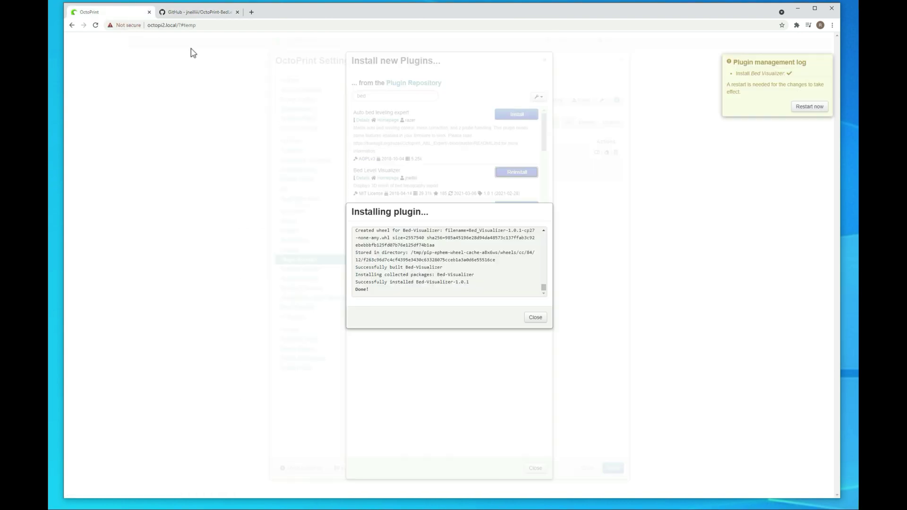
- Restart the OctoPrint server to activate the plugin and reload the web interface
left_click(535, 319)
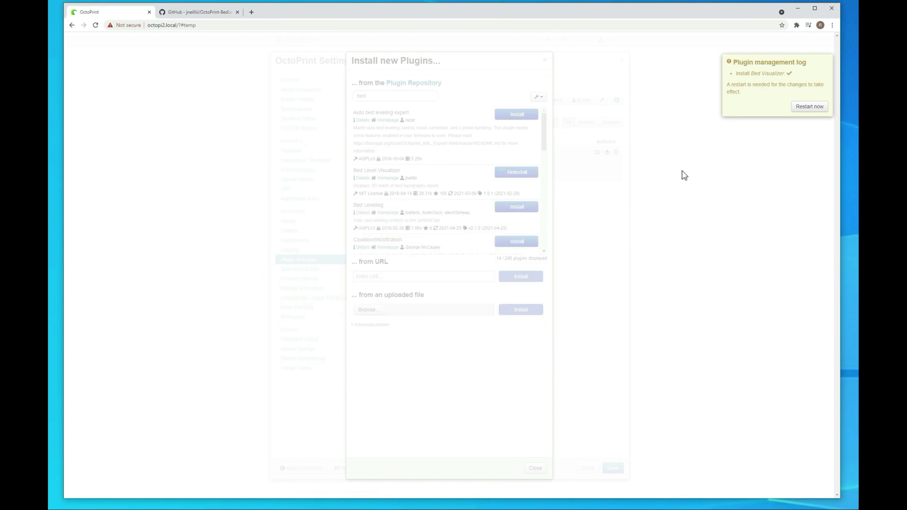
left_click(813, 109)
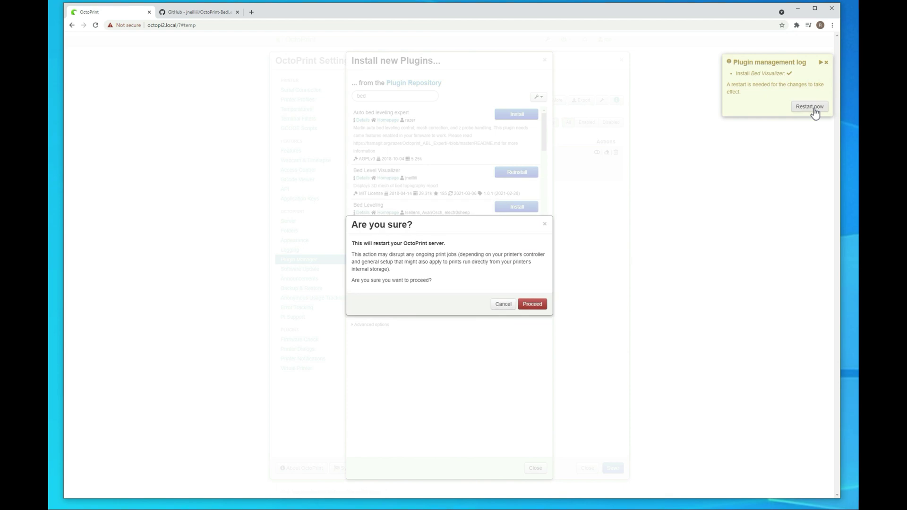
left_click(533, 305)
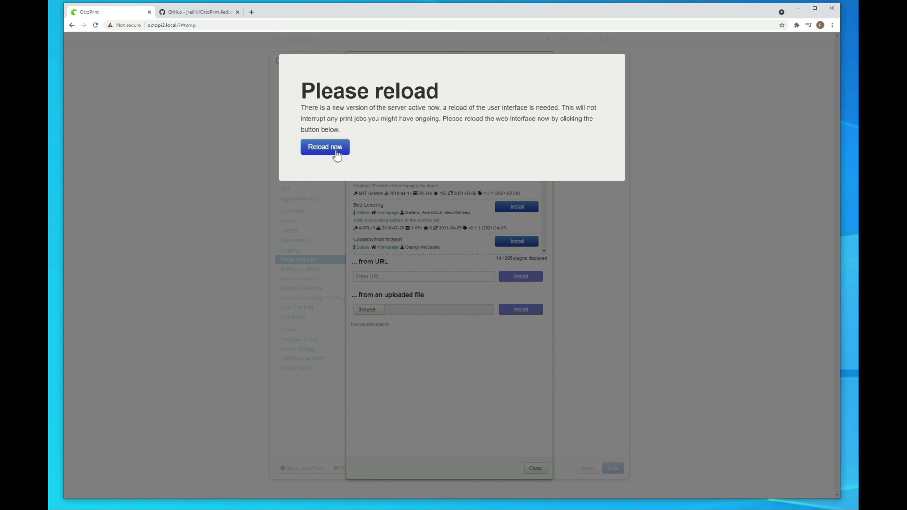
left_click(318, 150)
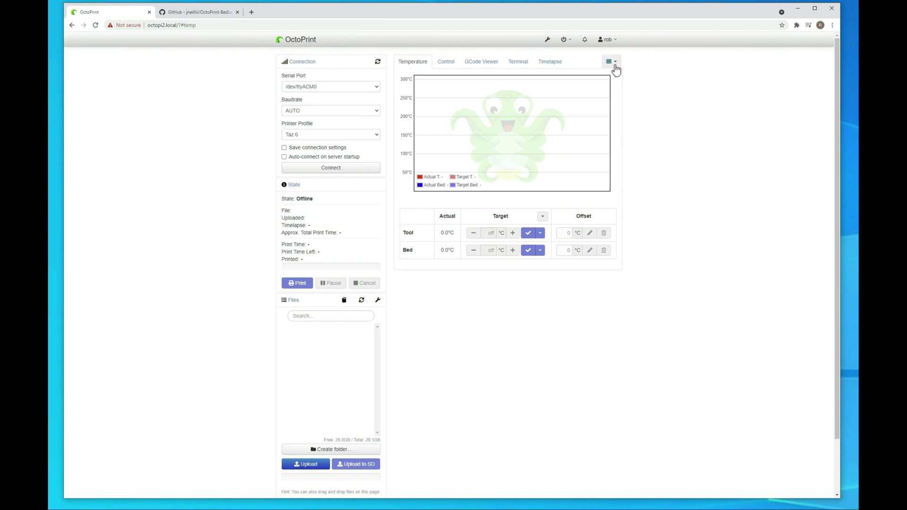
- Open the Bed Visualizer tab from the extra-tabs menu and go to its settings
left_click(614, 66)
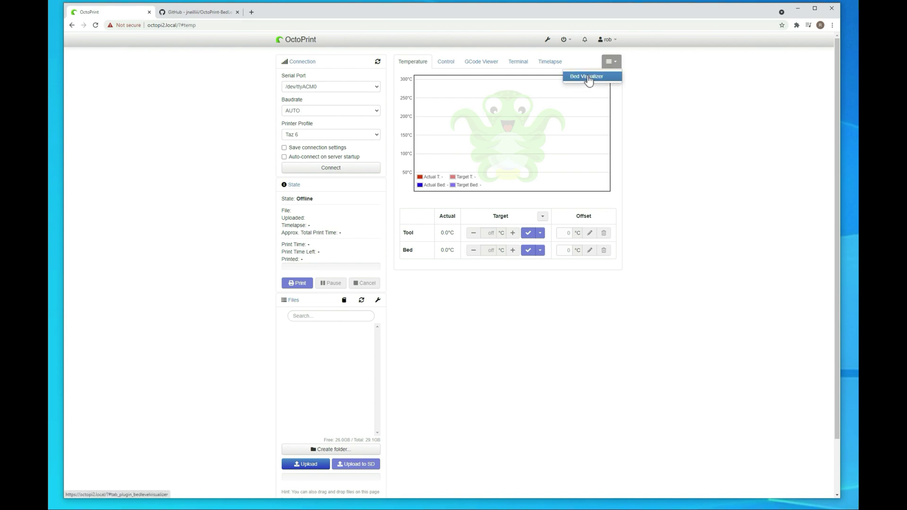
left_click(587, 79)
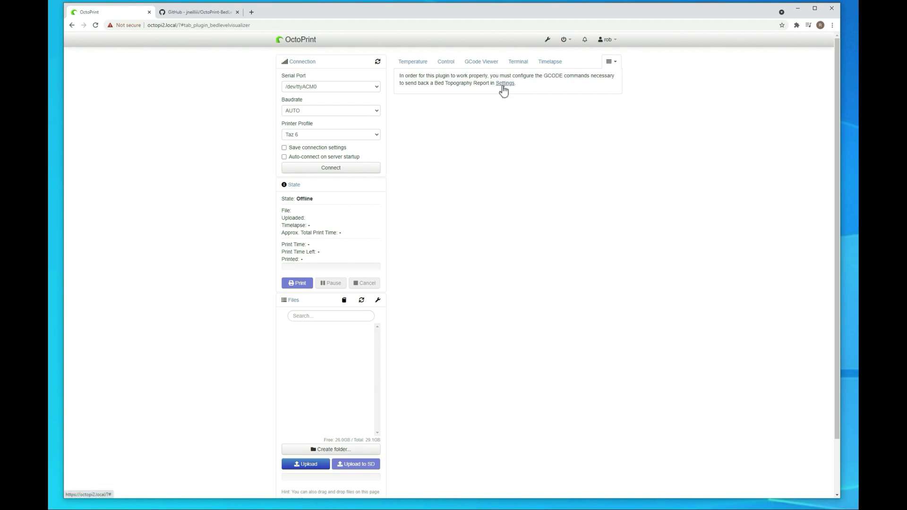
left_click(503, 85)
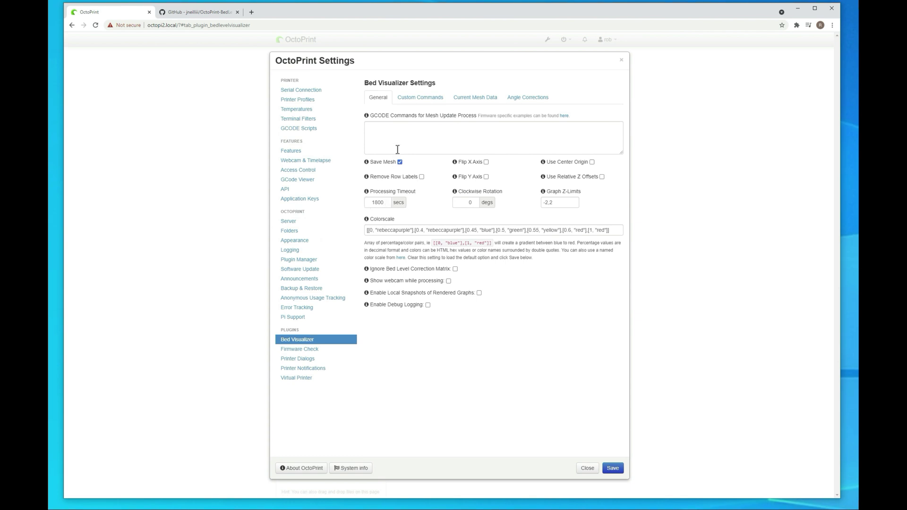
- Copy the Marlin bilinear bed levelling code block from the G-code examples wiki page
left_click(565, 116)
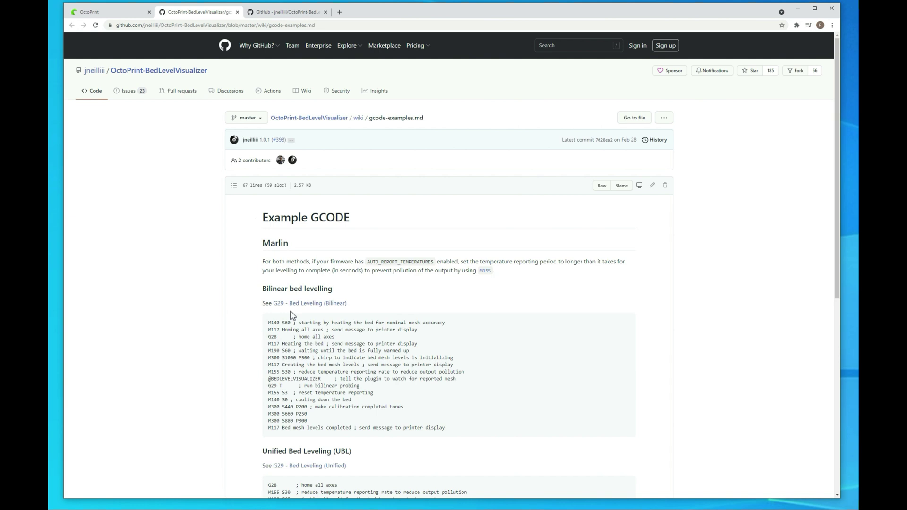
scroll(414, 292, "down", 2)
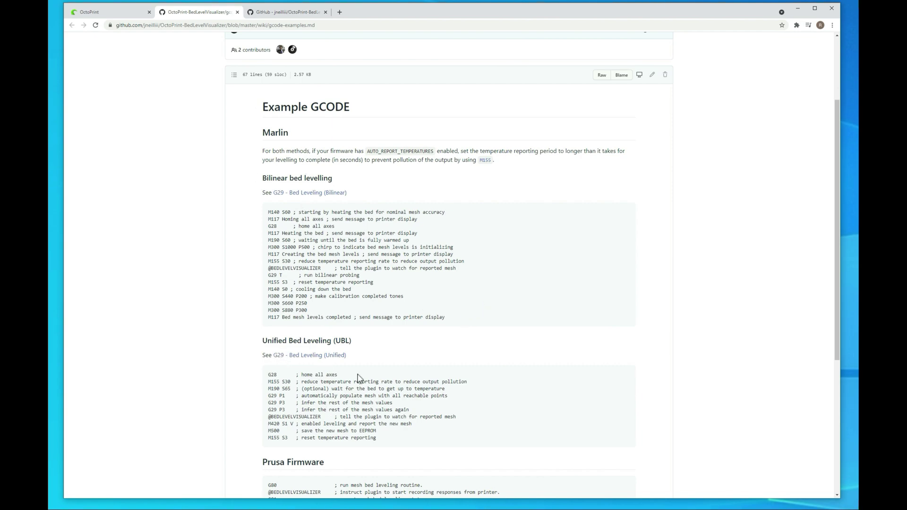
scroll(358, 378, "down", 5)
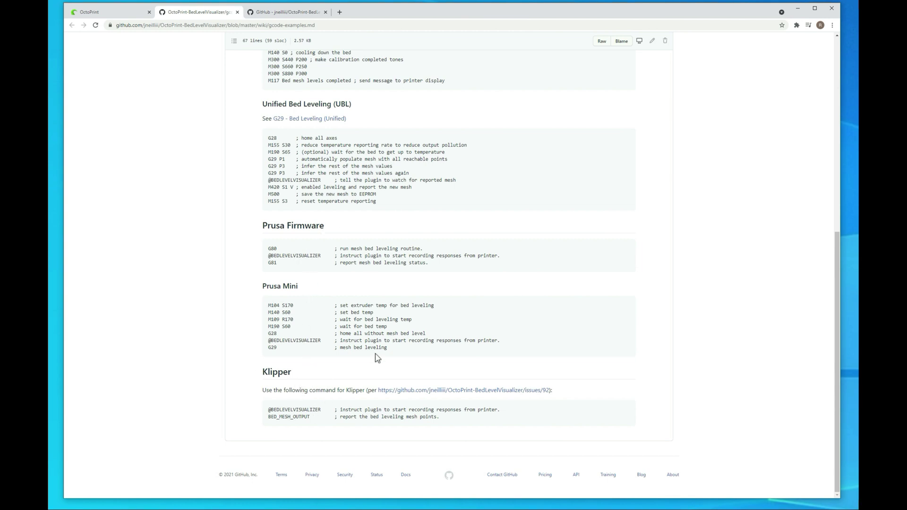
scroll(492, 346, "up", 5)
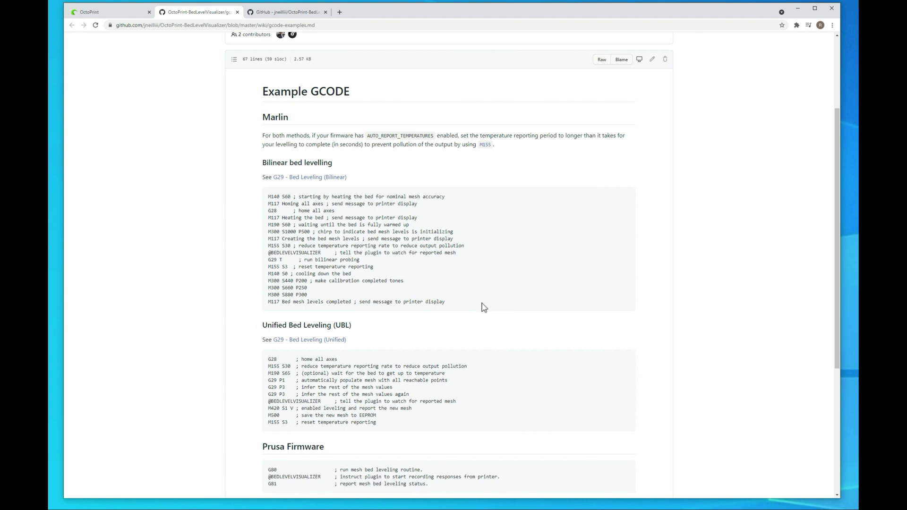
left_click_drag(470, 306, 382, 295)
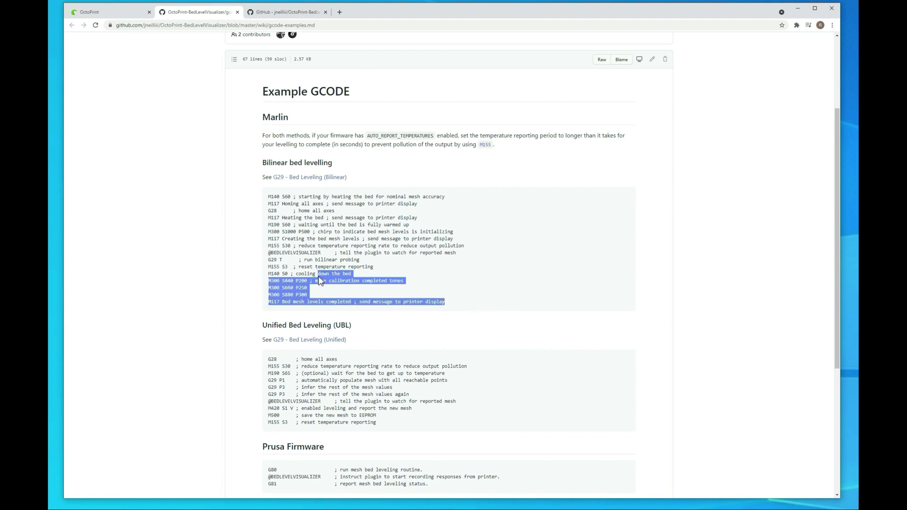
left_click_drag(318, 279, 263, 201)
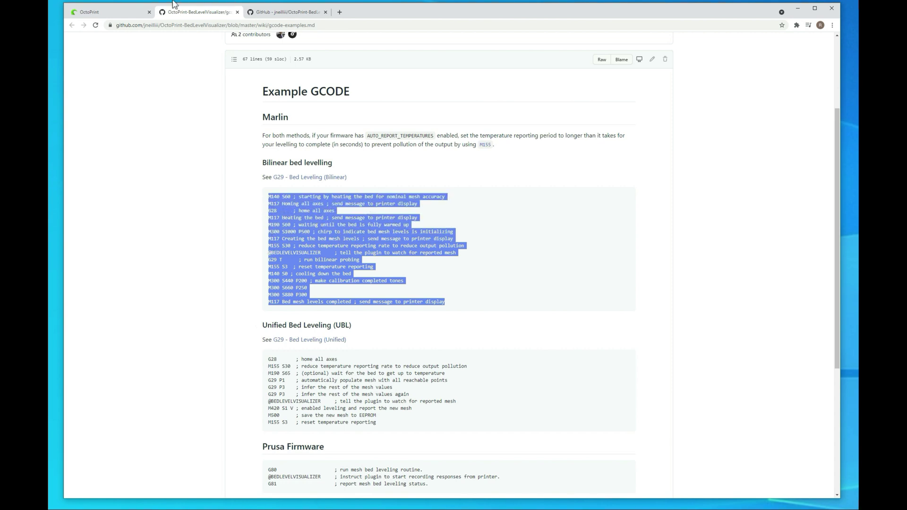
left_click(103, 13)
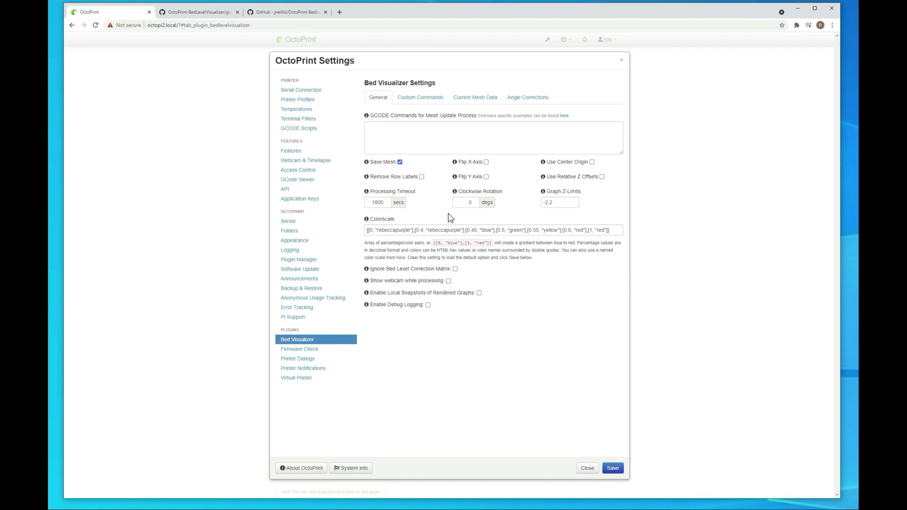
- Paste the copied G-code into Bed Visualizer's mesh update commands and save the settings
left_click(427, 132)
key("ctrl+v")
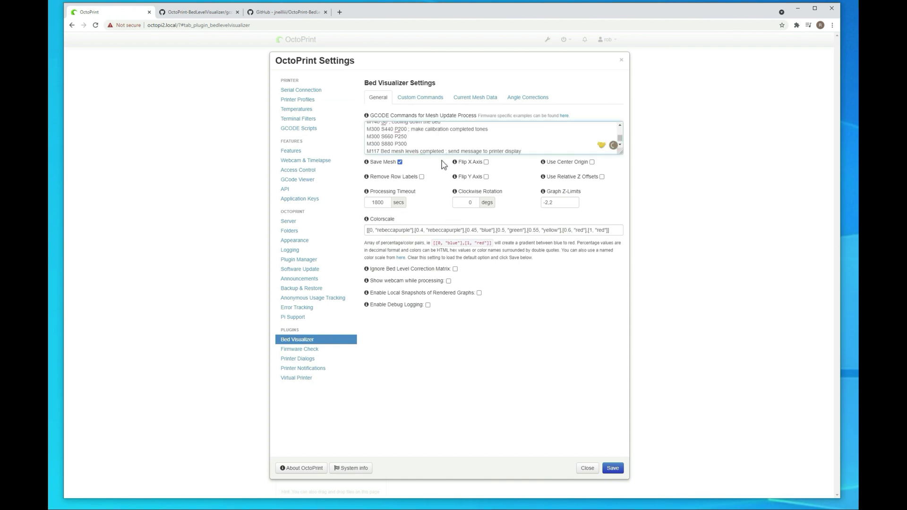
left_click(613, 468)
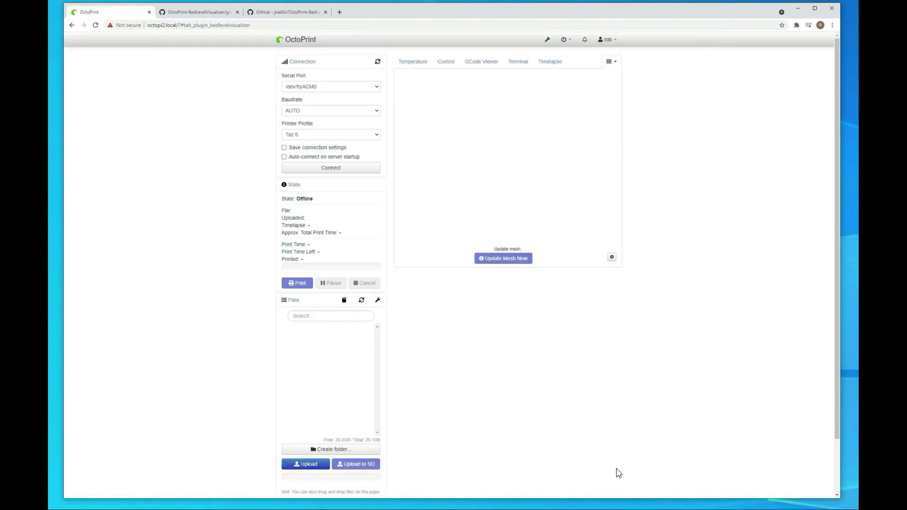
- Select the Ender 3 Pro printer profile and connect to the printer
left_click(376, 136)
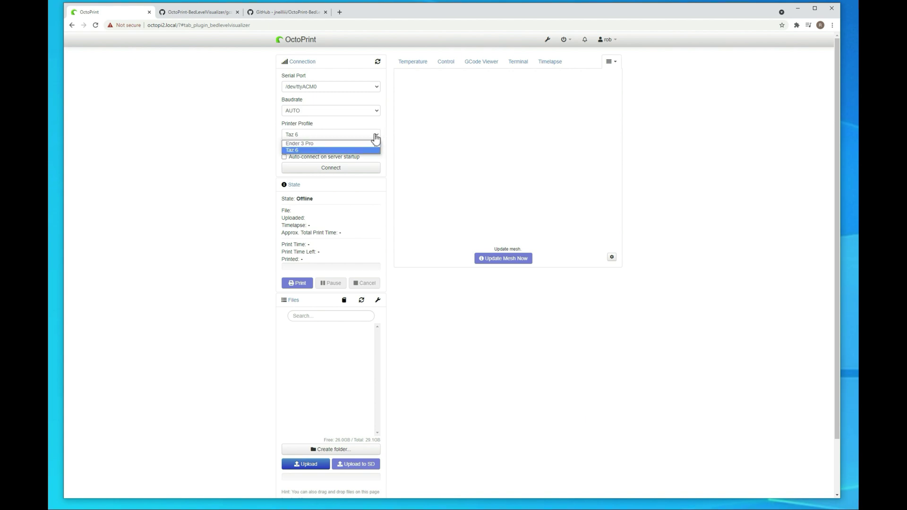
left_click(311, 143)
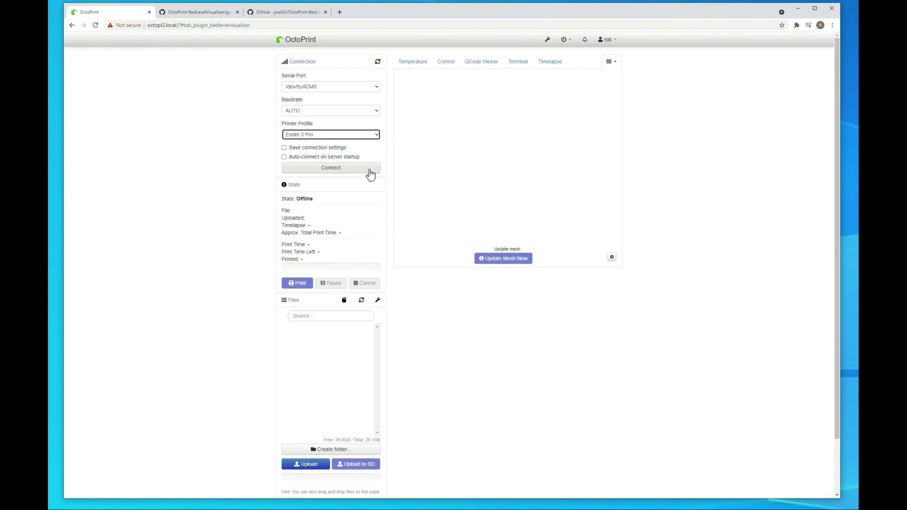
left_click(356, 170)
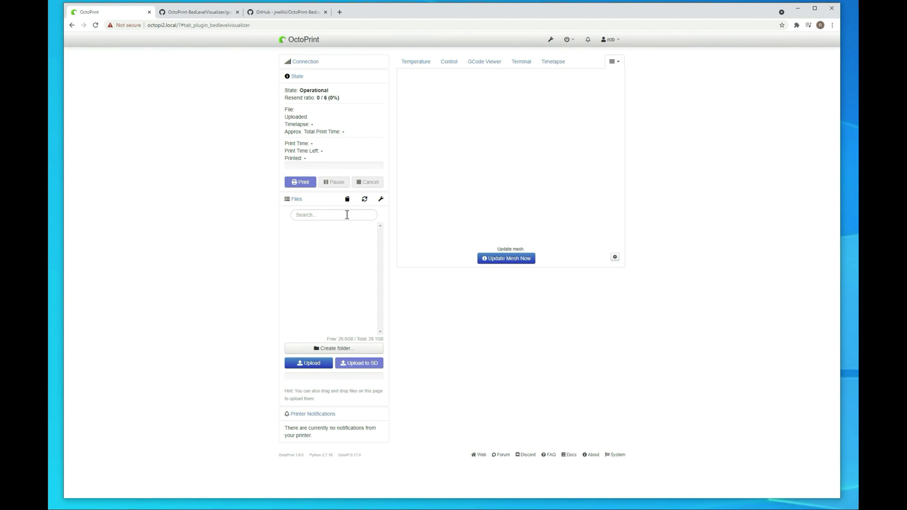
- Check the printer temperatures, then start a fresh bed-mesh retrieval from Bed Visualizer
left_click(411, 66)
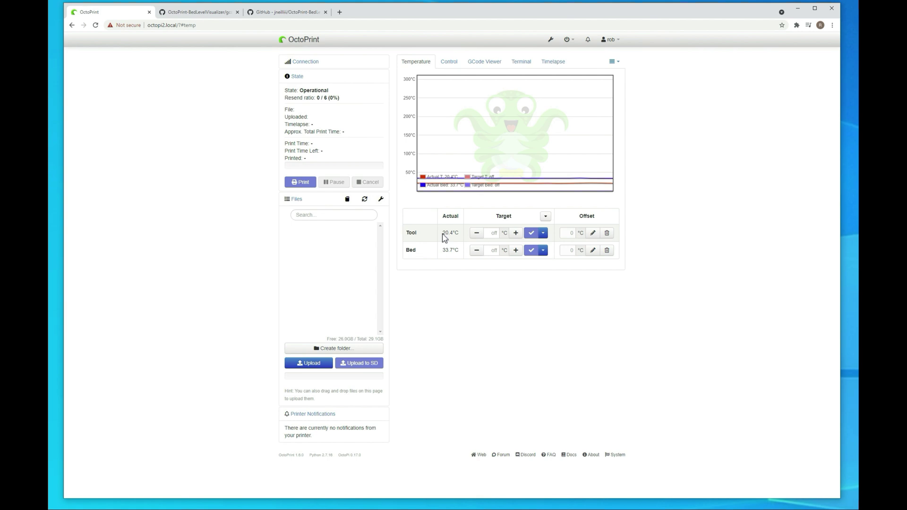
left_click(617, 65)
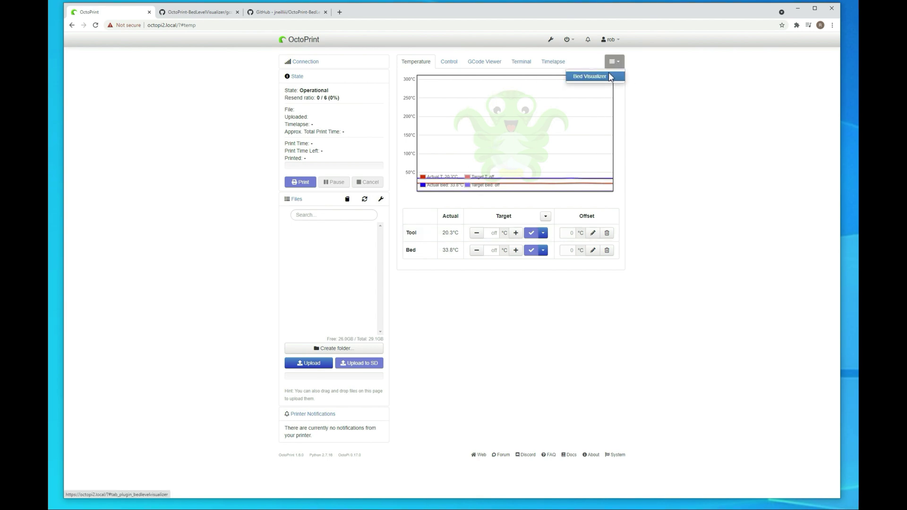
left_click(597, 75)
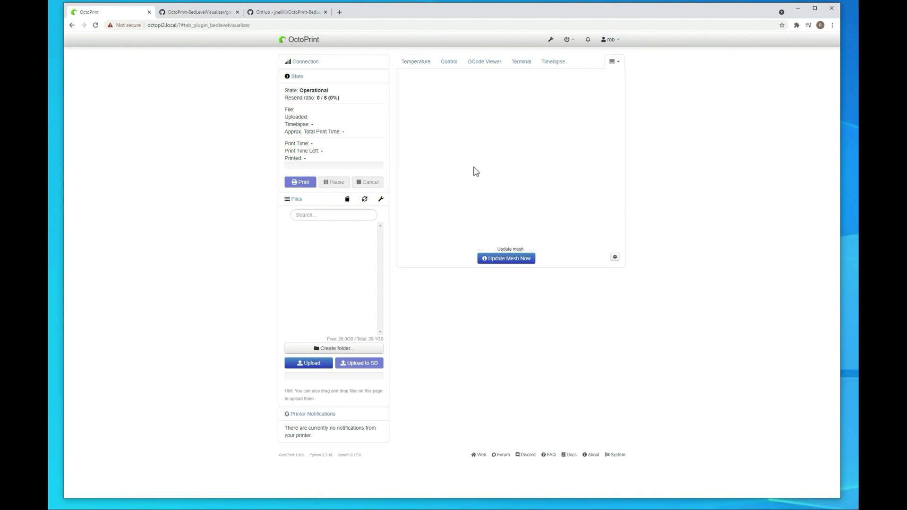
left_click(504, 260)
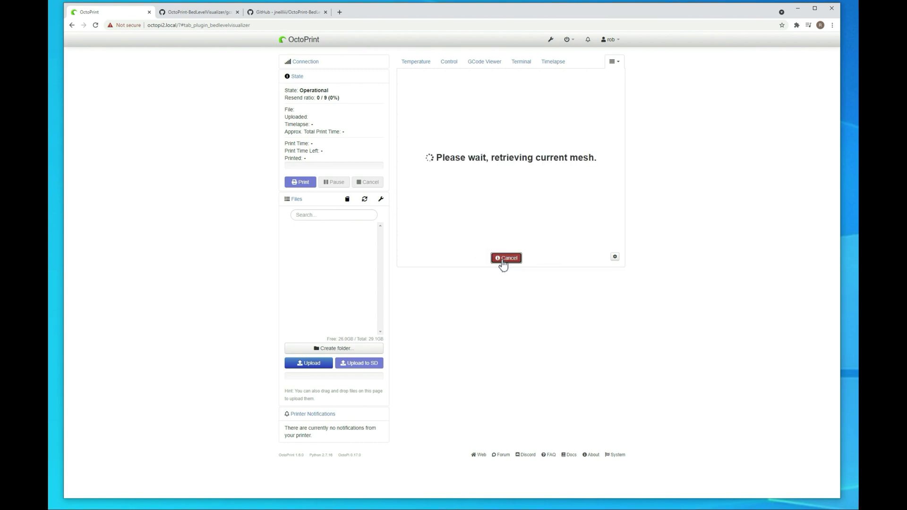
- Watch the printer on the live webcam and check the bed heating toward 60 °C
left_click(445, 66)
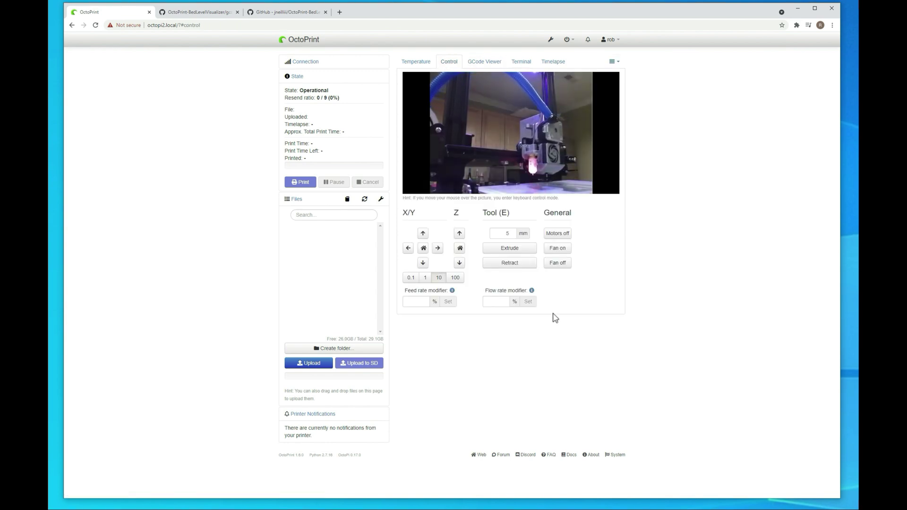
mouse_move(503, 165)
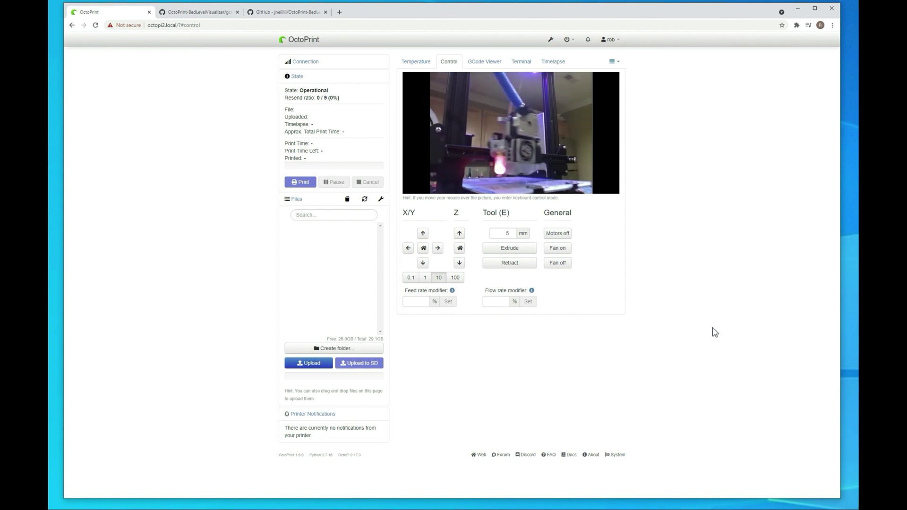
left_click(422, 58)
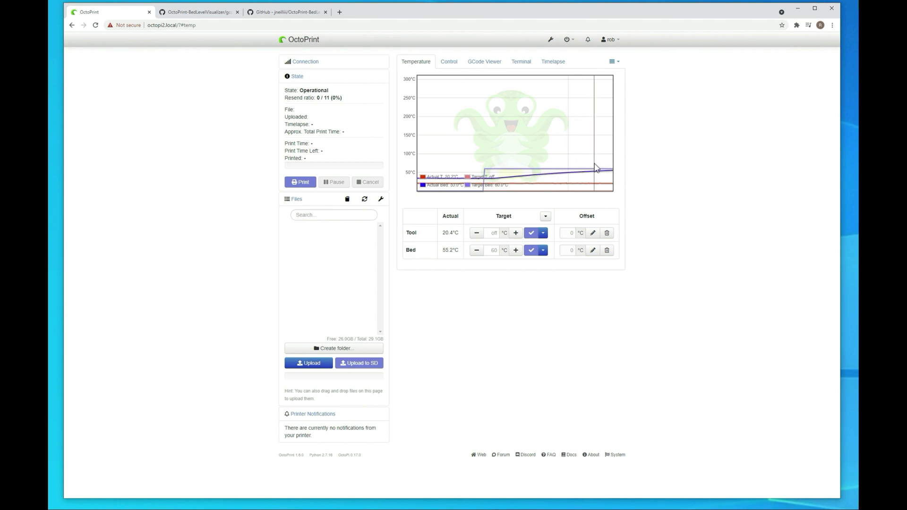
- Read the G29 probing output in the Terminal, then go back to the live webcam view
left_click(522, 62)
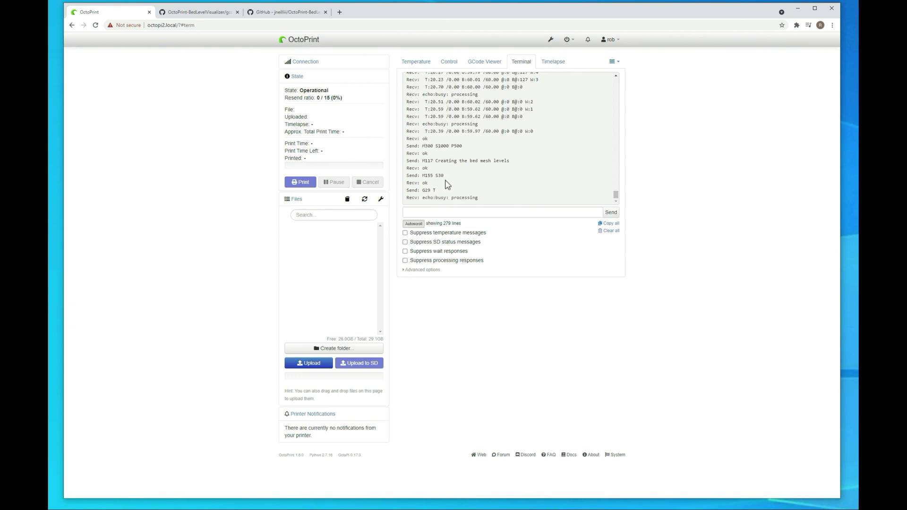
left_click(455, 66)
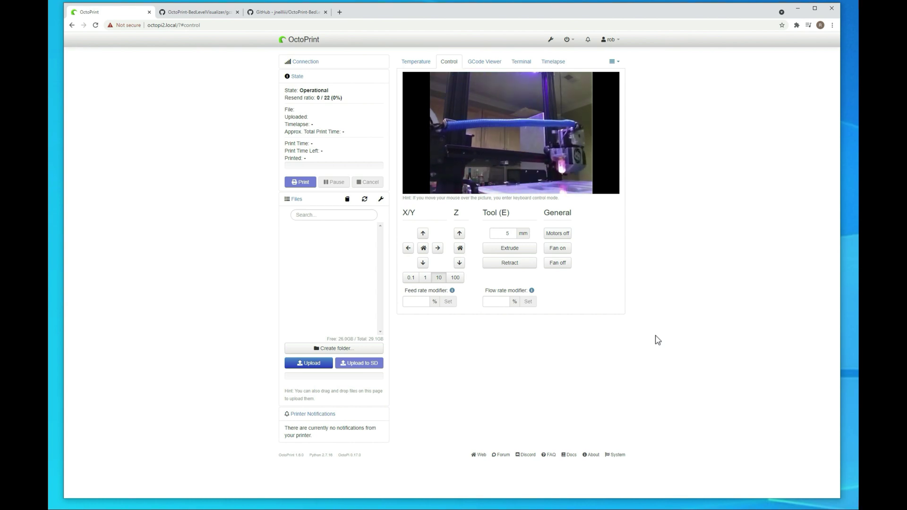
- Show the finished bed mesh in Bed Visualizer as a 3D surface saved 5/3/2021 12:44:15 PM
mouse_move(567, 78)
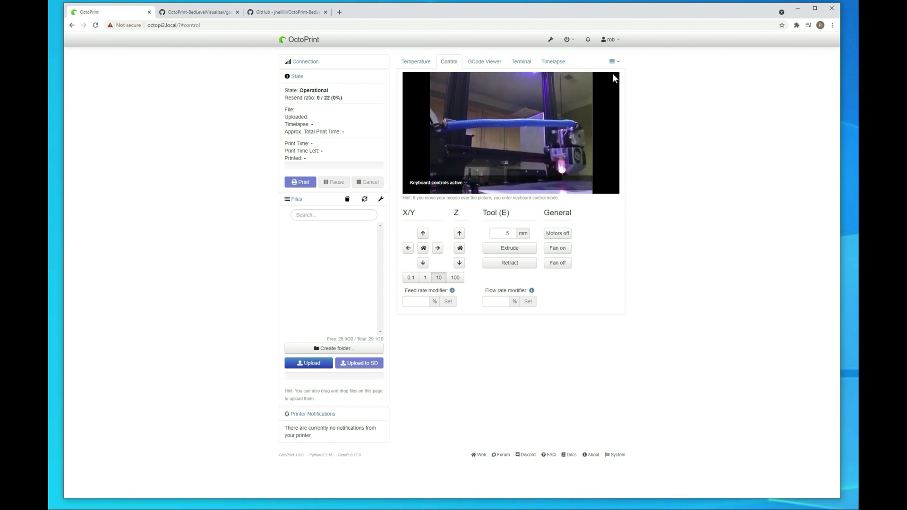
left_click(615, 62)
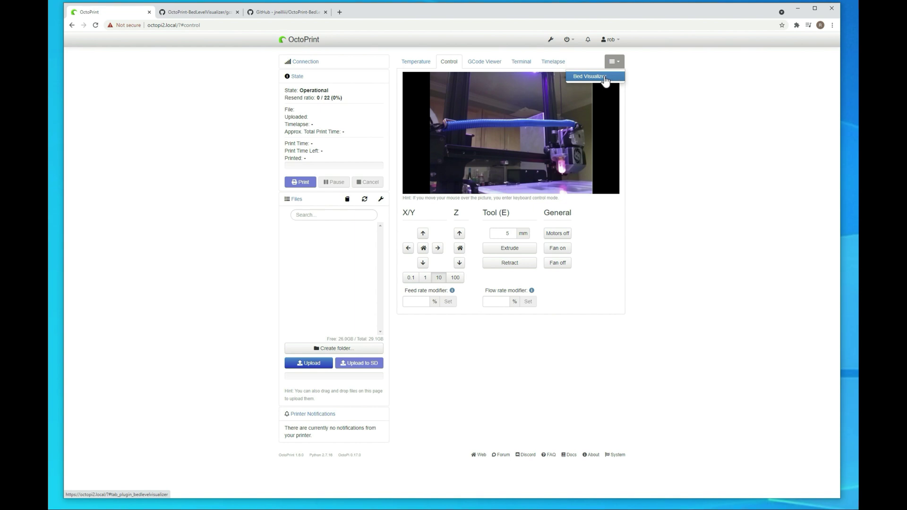
left_click(590, 76)
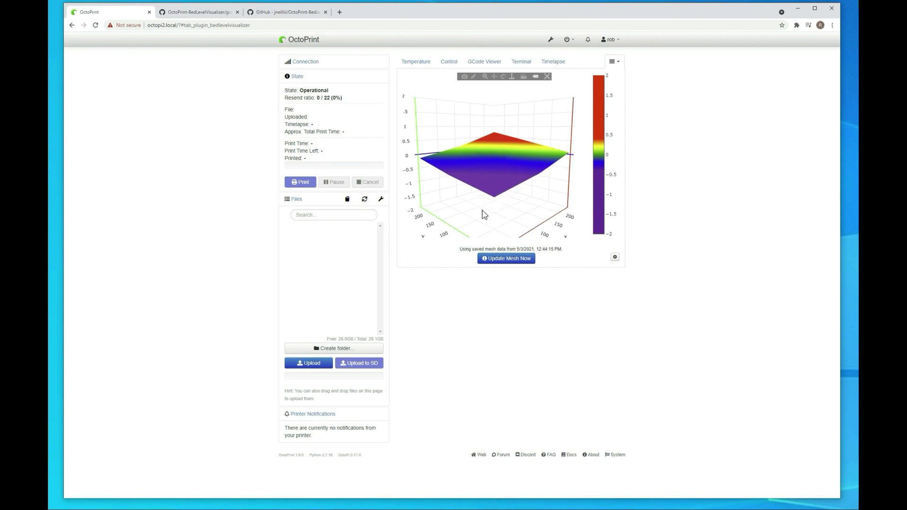
- Bring up the Ender 3 Pro 422 printer's Control tab with its webcam, still offline
mouse_move(493, 202)
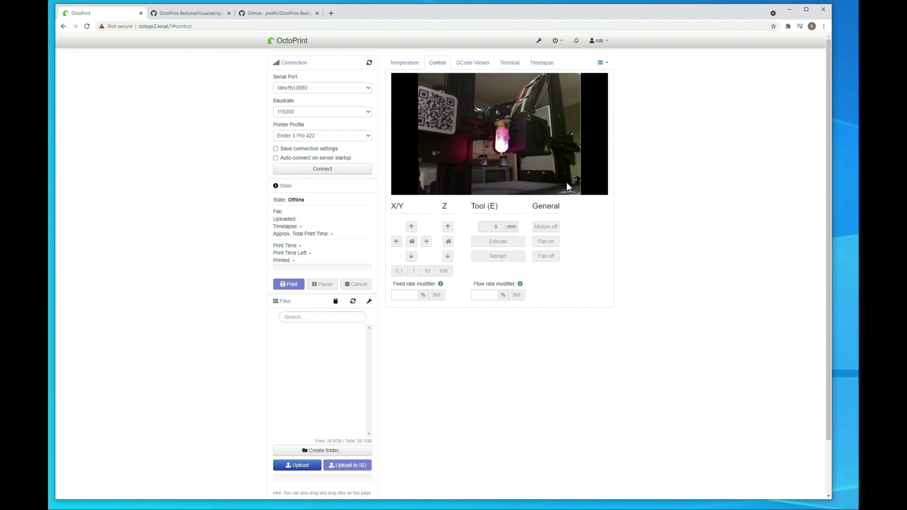
- Connect the Ender 3 Pro 422 printer so its state reads Operational
left_click(334, 172)
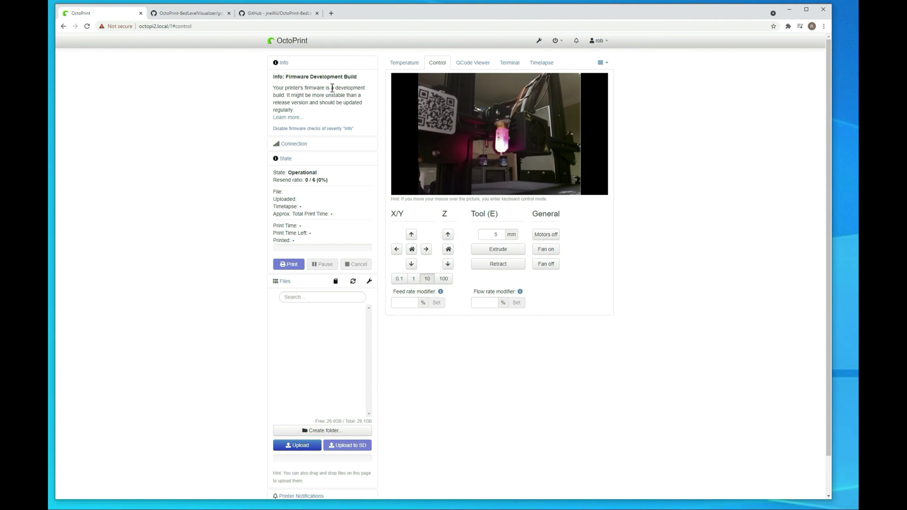
left_click(606, 68)
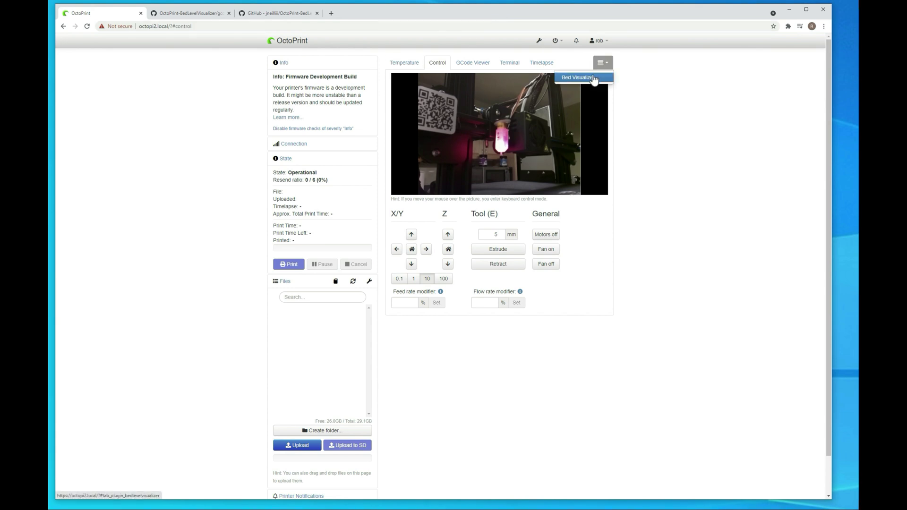
- Start a Bed Visualizer mesh update, then follow heating and probing on the Temperature and webcam views
left_click(590, 78)
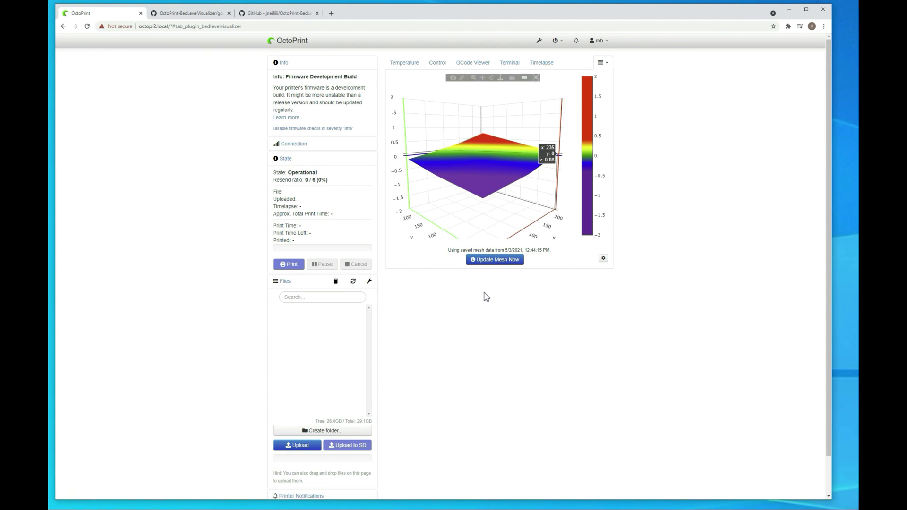
left_click(507, 263)
left_click(436, 67)
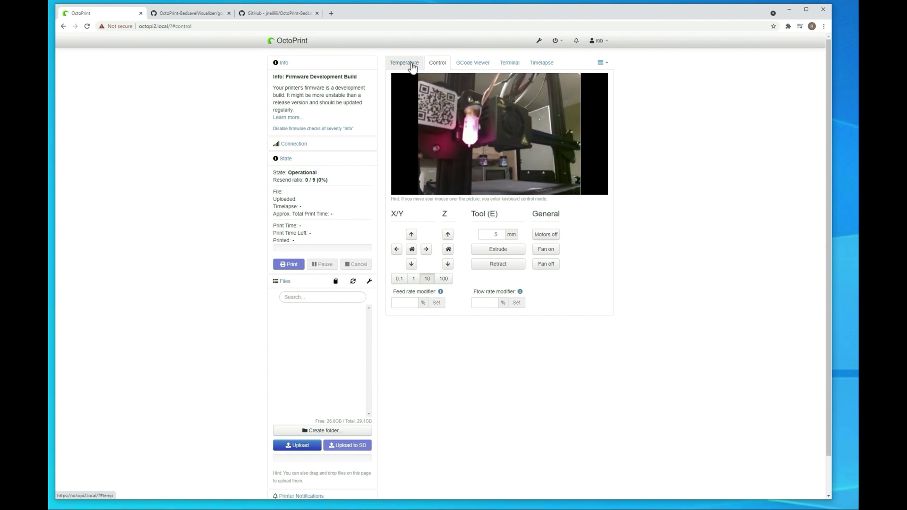
left_click(411, 64)
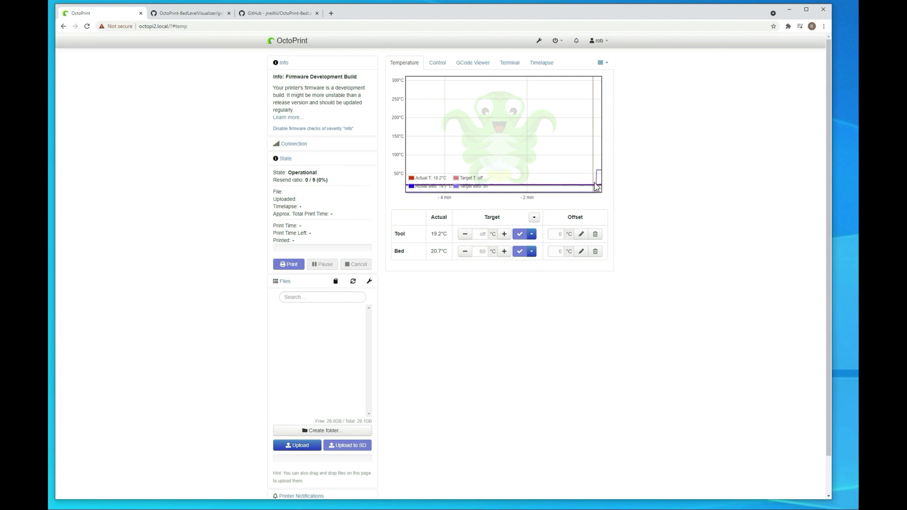
left_click(441, 64)
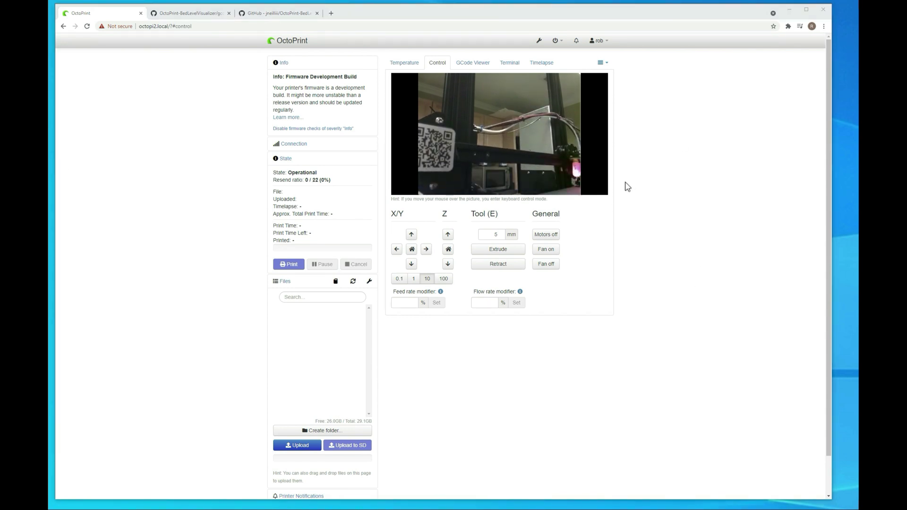
mouse_move(590, 185)
- Display the second printer's new tilted bed mesh, saved 5/3/2021 1:52:34 PM, and read surface values
left_click(603, 64)
left_click(586, 78)
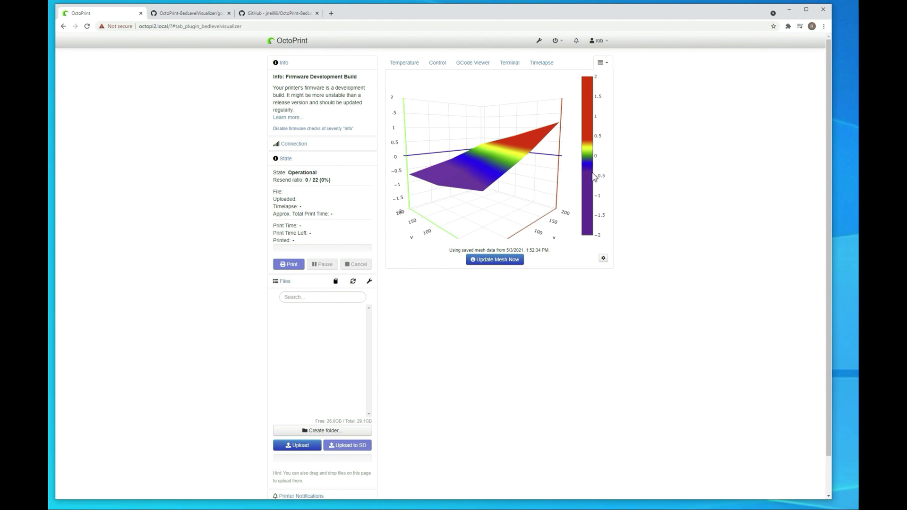
mouse_move(530, 148)
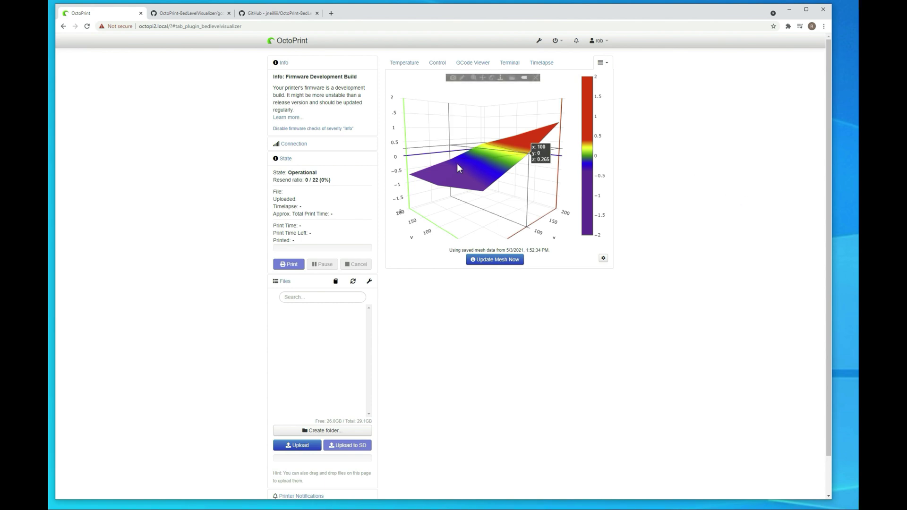
mouse_move(437, 165)
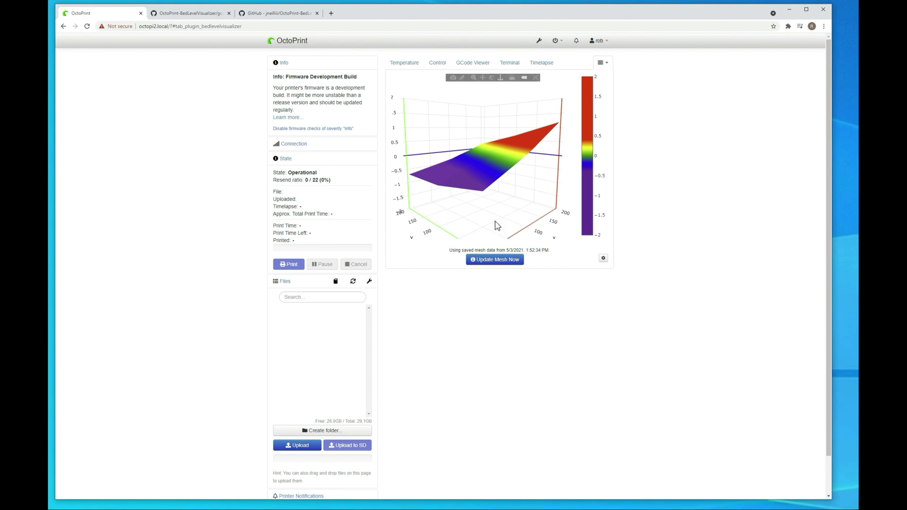
- Rotate the 3D plot and read heights like 0.265 at x 100, y 0 and 1.187 at x 200
left_click_drag(439, 175, 548, 144)
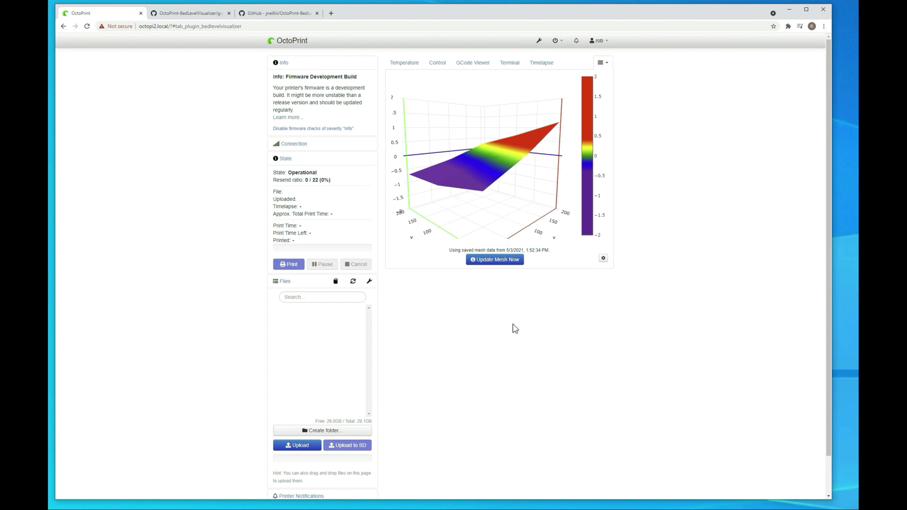
mouse_move(448, 173)
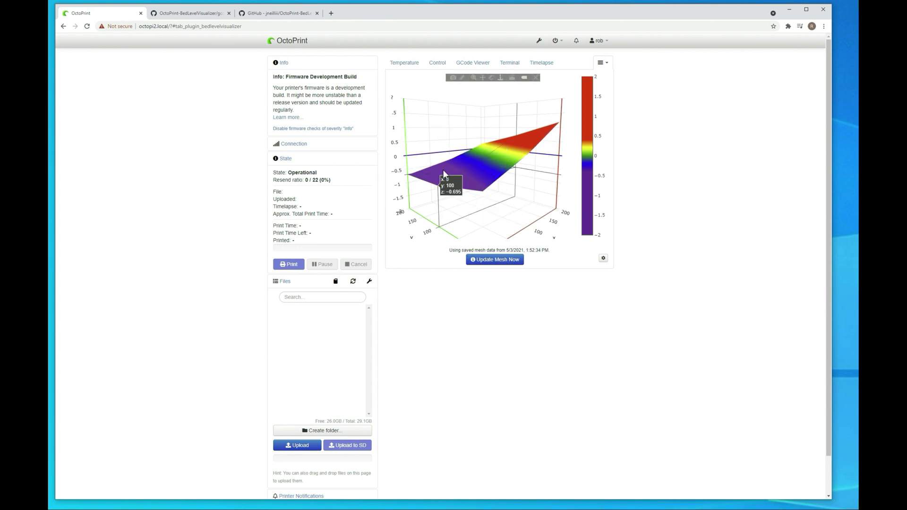